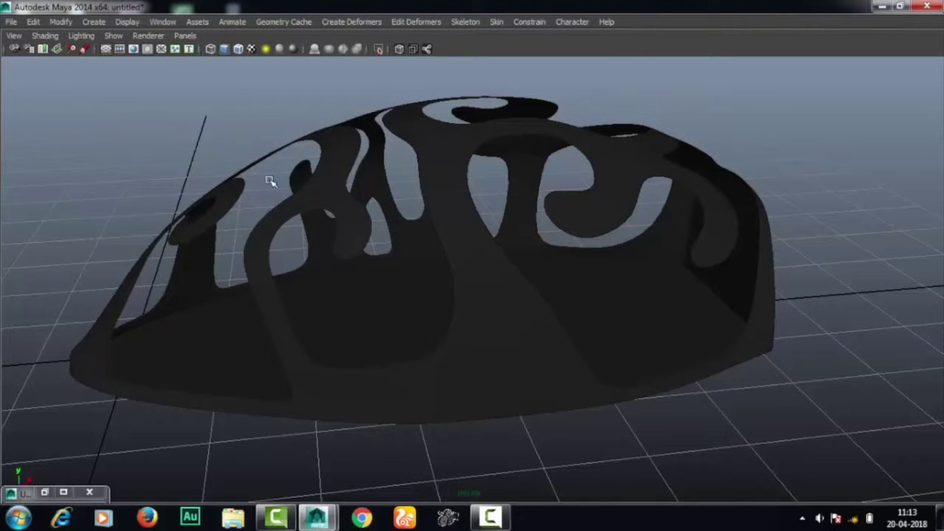
# - Turn on Wireframe on Shaded and orbit to a more frontal view of the perforated shell
pyautogui.click(238, 49)
pyautogui.keyDown('alt'); pyautogui.moveTo(331, 244); pyautogui.dragTo(539, 239); pyautogui.keyUp('alt')
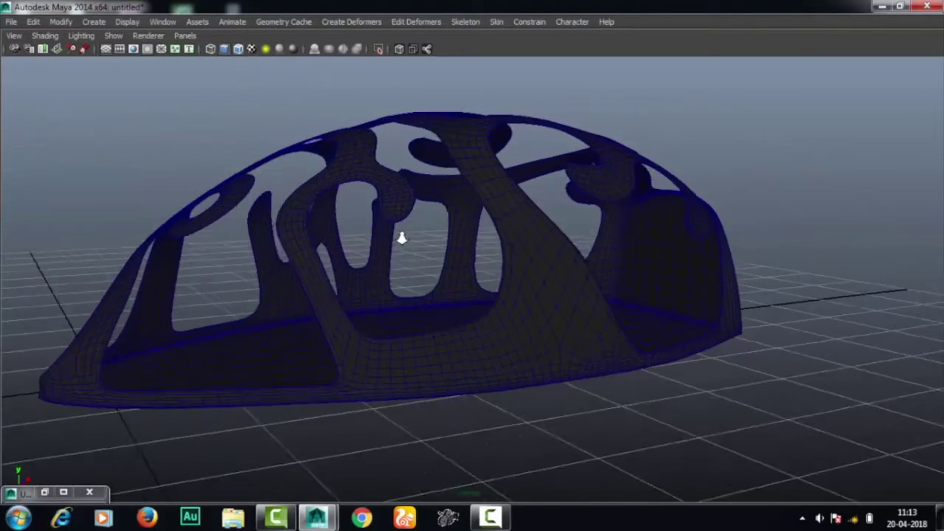
pyautogui.keyDown('alt'); pyautogui.moveTo(402, 256); pyautogui.dragTo(512, 244); pyautogui.keyUp('alt')
pyautogui.moveTo(337, 255)
pyautogui.keyDown('alt'); pyautogui.mouseDown()
pyautogui.moveTo(480, 261)
pyautogui.moveTo(307, 267)
pyautogui.moveTo(634, 264)
pyautogui.moveTo(518, 272)
pyautogui.moveTo(621, 255)
pyautogui.moveTo(356, 241)
pyautogui.moveTo(442, 252)
pyautogui.mouseUp(); pyautogui.keyUp('alt')
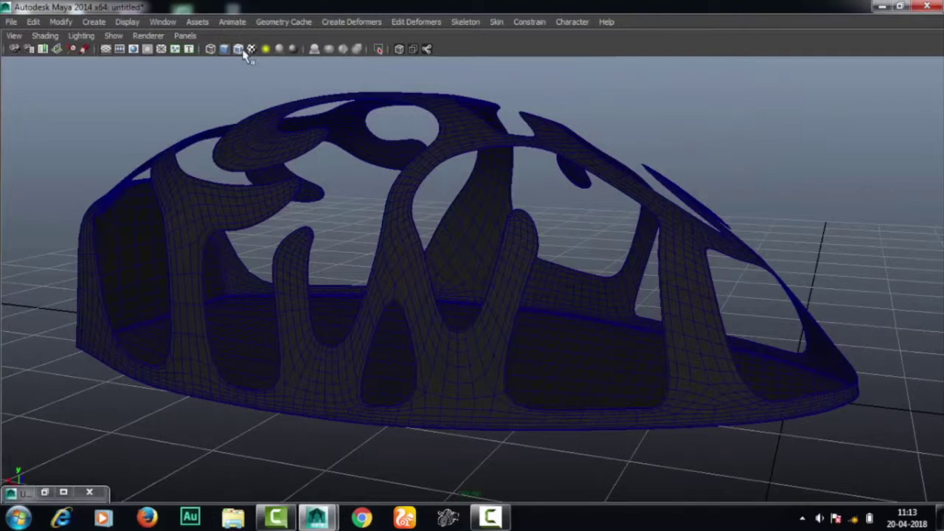
pyautogui.hotkey('ctrl', 'space')
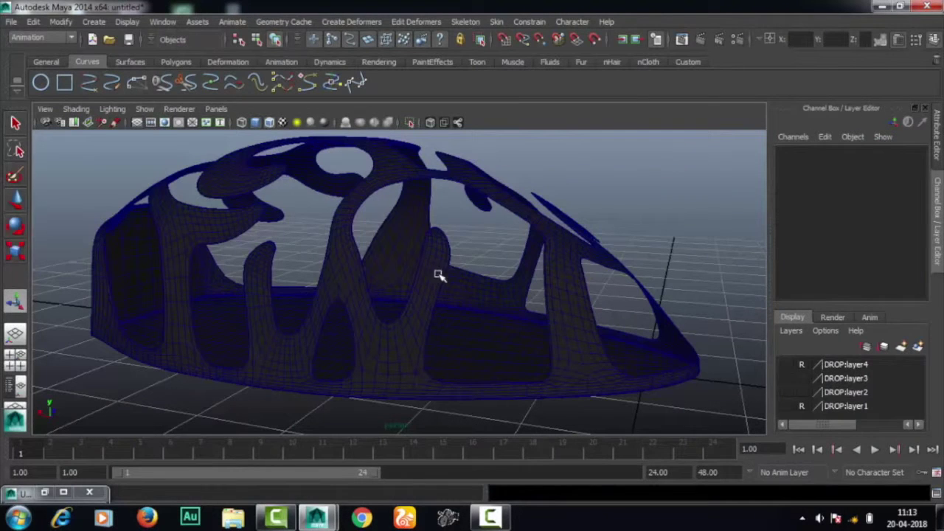
pyautogui.click(700, 40)
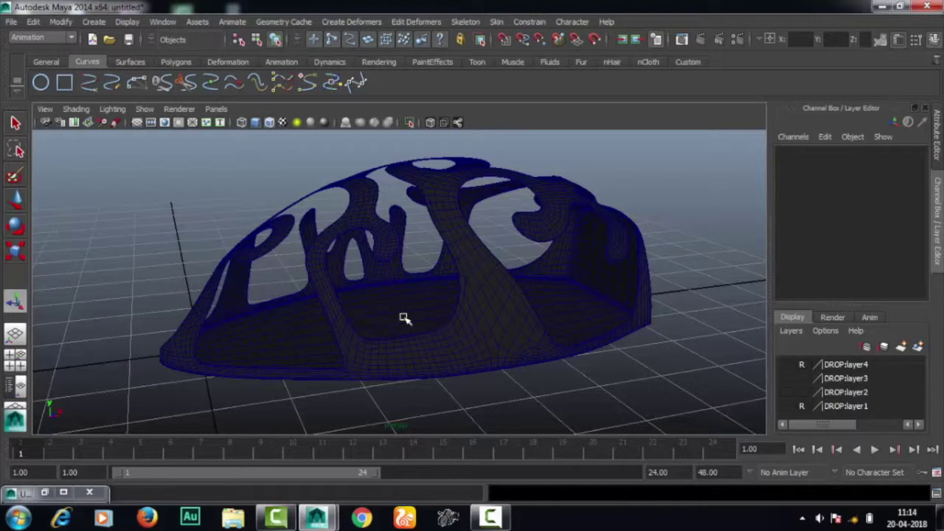
pyautogui.moveTo(404, 318)
pyautogui.keyDown('alt'); pyautogui.mouseDown()
pyautogui.moveTo(430, 287)
pyautogui.moveTo(308, 251)
pyautogui.mouseUp(); pyautogui.keyUp('alt')
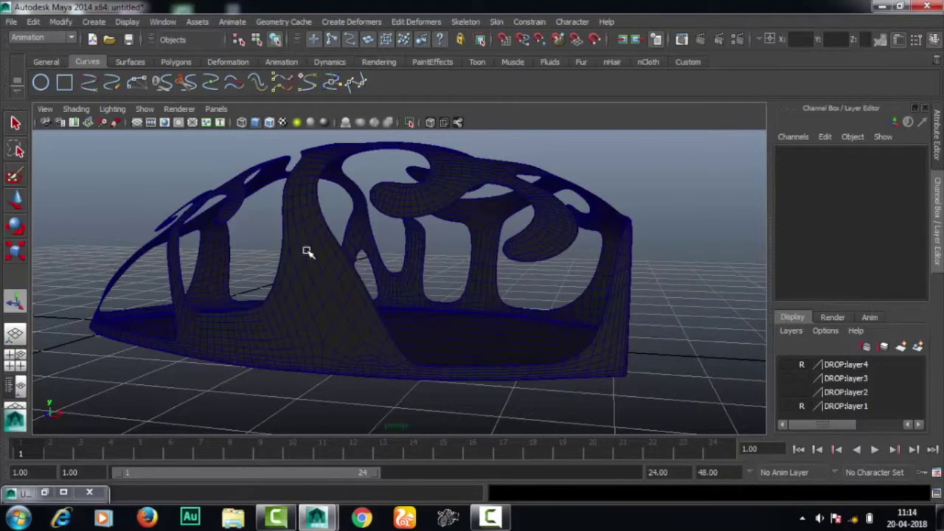
pyautogui.moveTo(368, 305)
pyautogui.keyDown('alt'); pyautogui.mouseDown()
pyautogui.moveTo(470, 302)
pyautogui.moveTo(376, 312)
pyautogui.moveTo(432, 320)
pyautogui.mouseUp(); pyautogui.keyUp('alt')
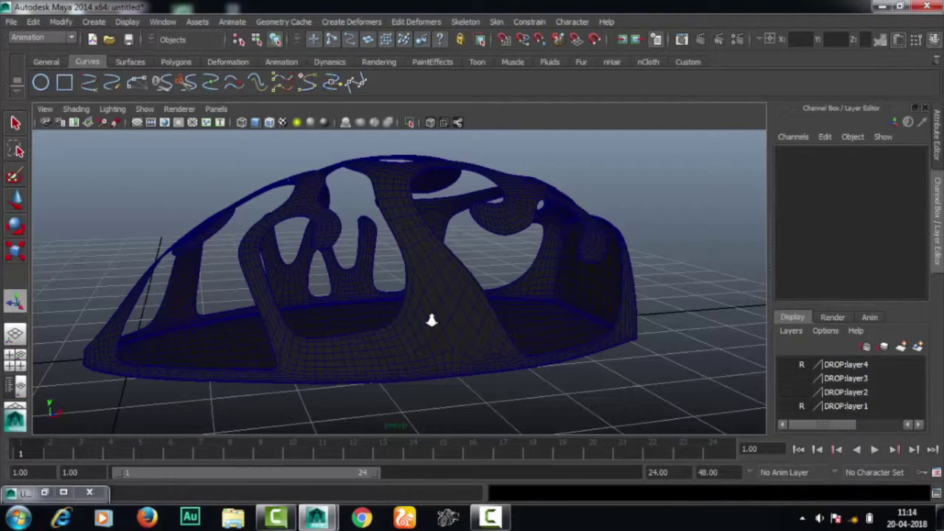
pyautogui.keyDown('alt'); pyautogui.moveTo(431, 320); pyautogui.dragTo(344, 196, button='right'); pyautogui.keyUp('alt')
pyautogui.click(270, 122)
pyautogui.moveTo(278, 253)
pyautogui.keyDown('alt'); pyautogui.mouseDown(button='right')
pyautogui.moveTo(518, 290)
pyautogui.moveTo(310, 223)
pyautogui.mouseUp(button='right'); pyautogui.keyUp('alt')
pyautogui.click(269, 123)
pyautogui.moveTo(391, 147)
pyautogui.keyDown('alt'); pyautogui.mouseDown(button='right')
pyautogui.moveTo(407, 253)
pyautogui.moveTo(584, 208)
pyautogui.mouseUp(button='right'); pyautogui.keyUp('alt')
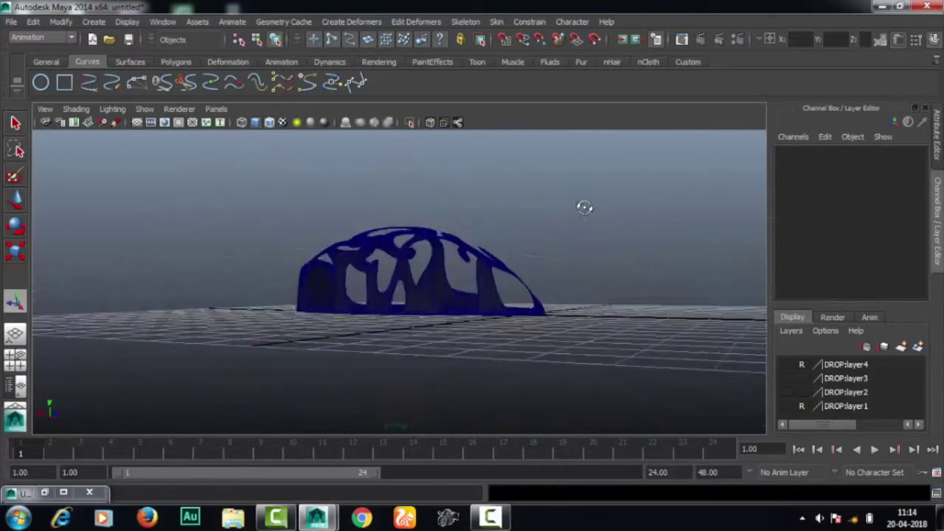
pyautogui.moveTo(453, 231)
pyautogui.keyDown('alt'); pyautogui.mouseDown(button='right')
pyautogui.moveTo(588, 200)
pyautogui.moveTo(583, 255)
pyautogui.mouseUp(button='right'); pyautogui.keyUp('alt')
pyautogui.moveTo(584, 255)
pyautogui.keyDown('alt'); pyautogui.mouseDown()
pyautogui.moveTo(390, 265)
pyautogui.moveTo(420, 267)
pyautogui.mouseUp(); pyautogui.keyUp('alt')
pyautogui.click(699, 39)
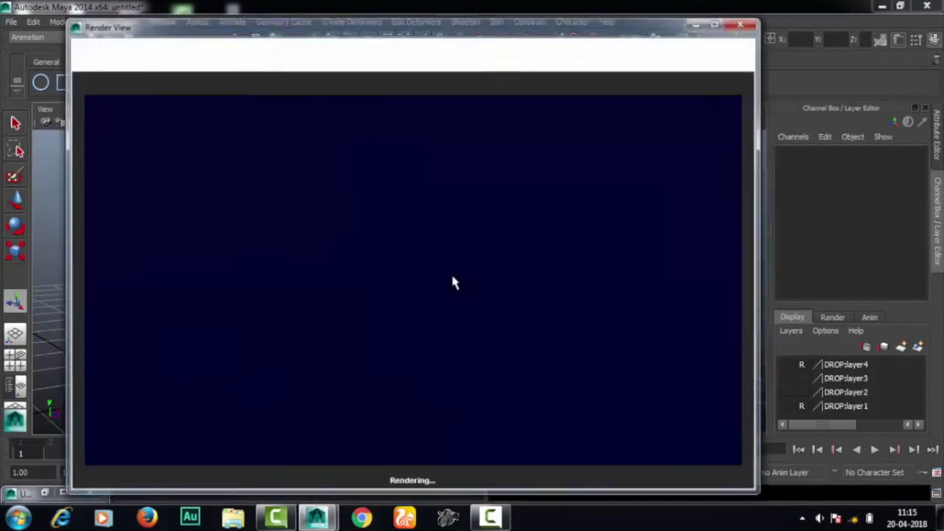
pyautogui.click(747, 23)
pyautogui.keyDown('alt'); pyautogui.moveTo(554, 255); pyautogui.dragTo(506, 273); pyautogui.keyUp('alt')
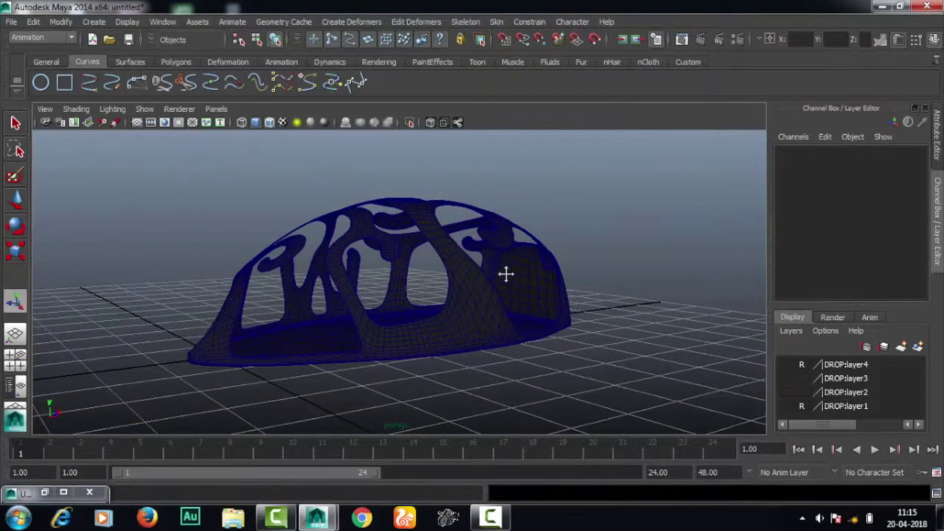
pyautogui.keyDown('alt'); pyautogui.moveTo(362, 285); pyautogui.dragTo(442, 295); pyautogui.keyUp('alt')
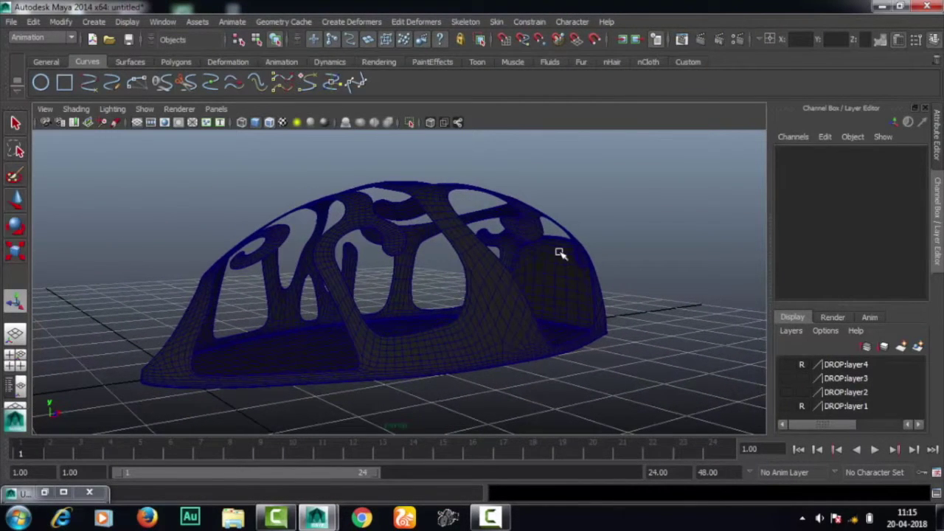
pyautogui.click(737, 39)
pyautogui.moveTo(580, 151); pyautogui.dragTo(593, 65)
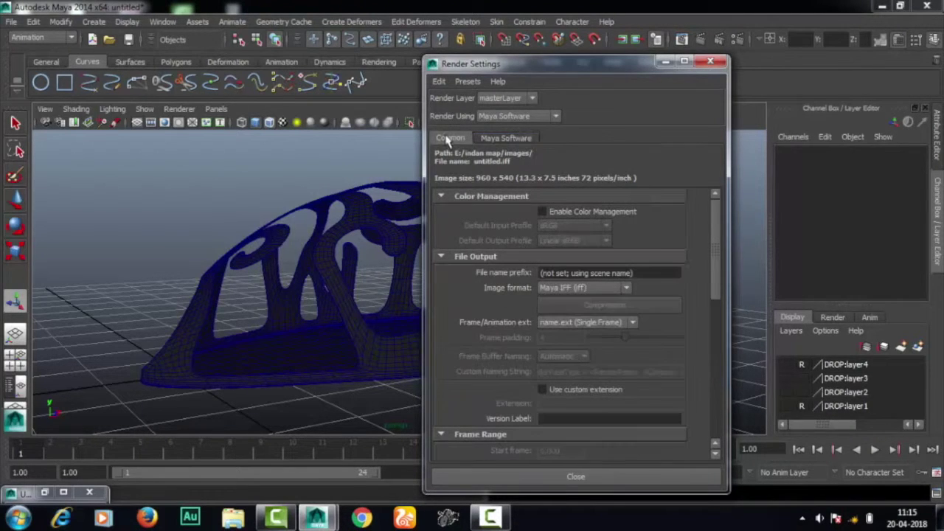
pyautogui.click(506, 138)
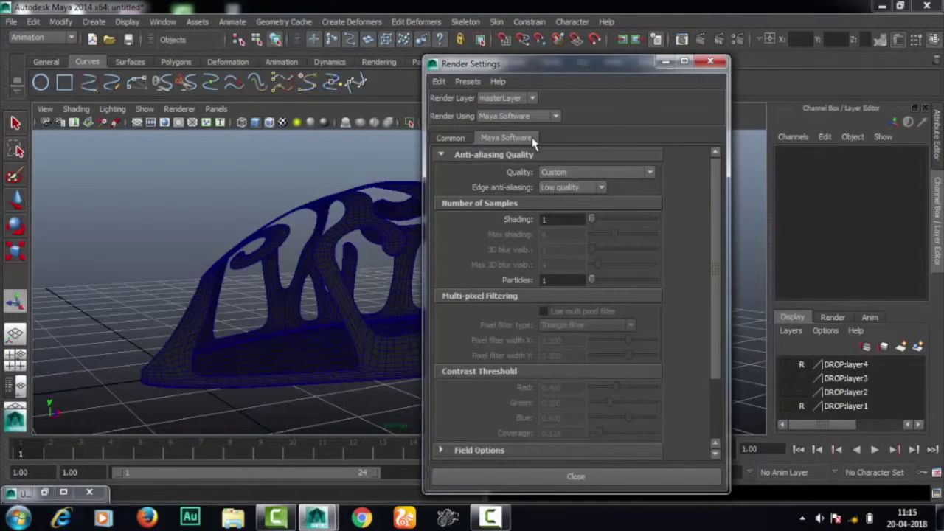
pyautogui.click(451, 140)
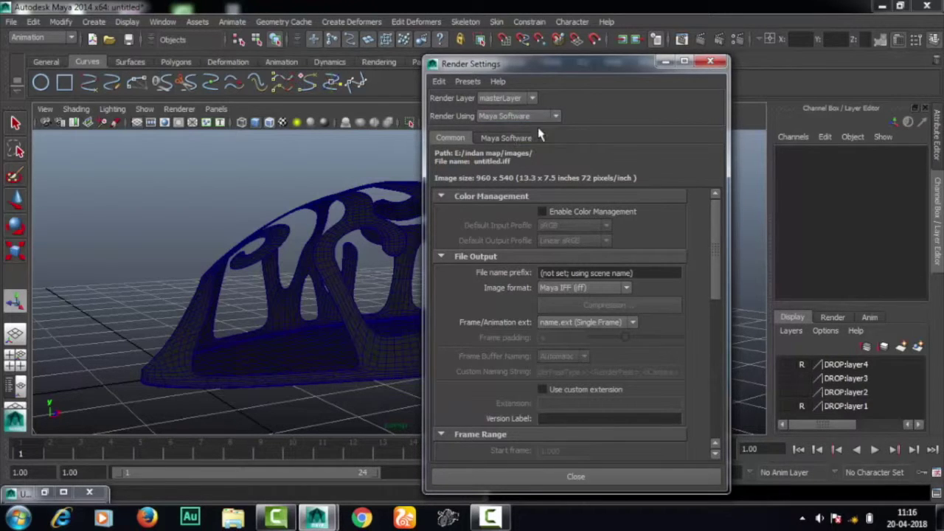
pyautogui.click(557, 120)
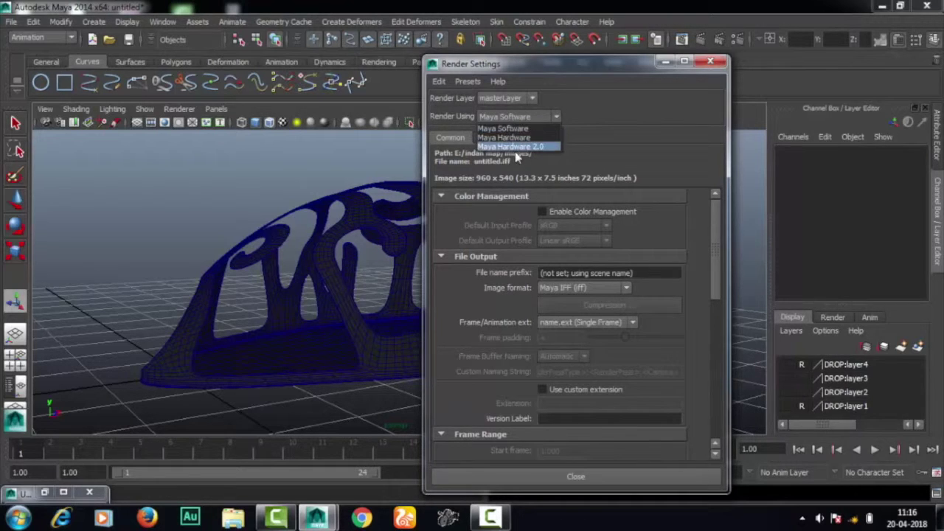
pyautogui.click(649, 122)
pyautogui.click(555, 117)
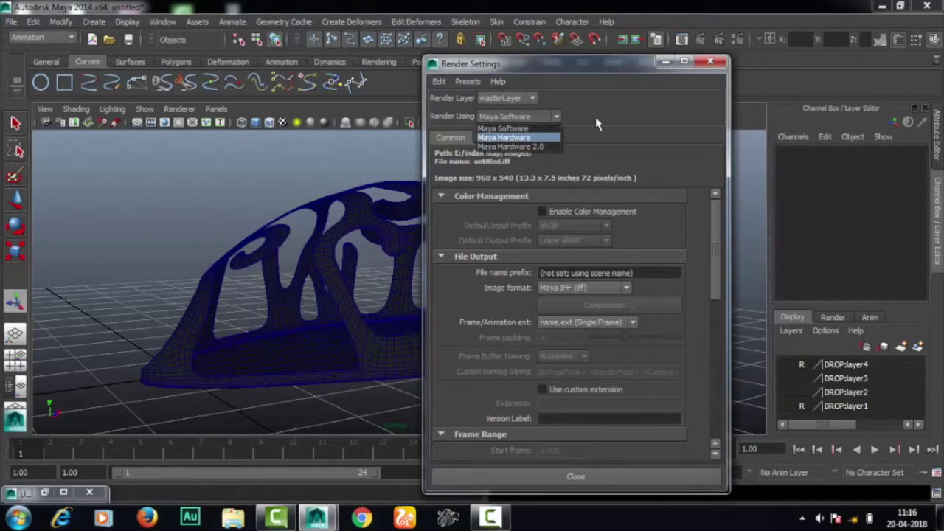
pyautogui.click(617, 119)
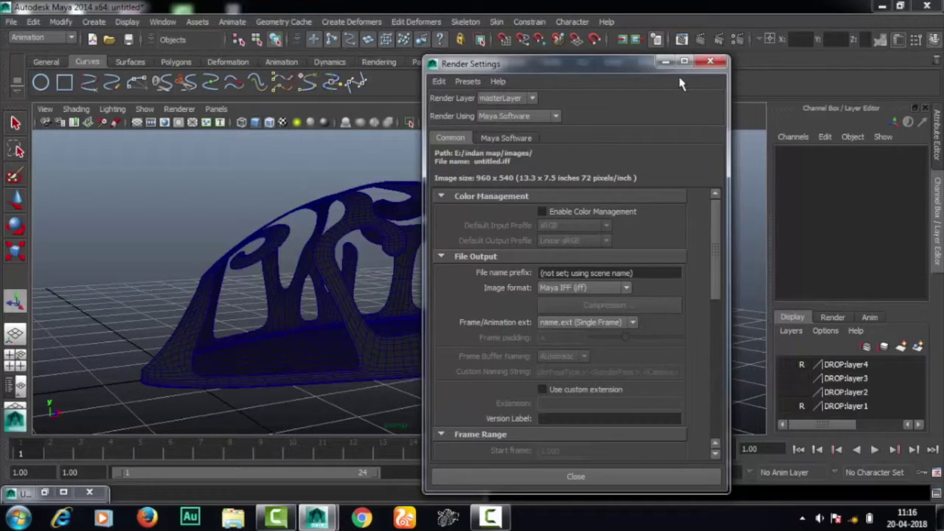
pyautogui.click(710, 61)
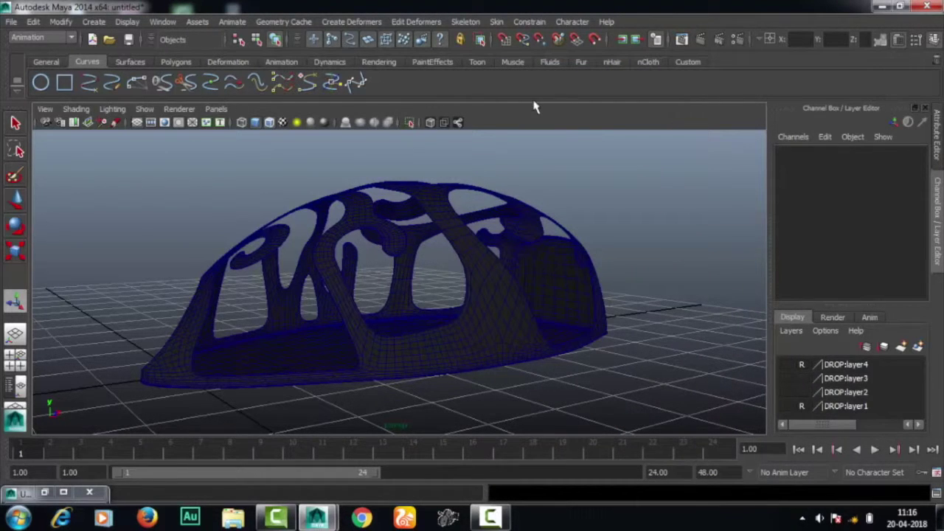
# - Mark Mayatomr.mll as Loaded in the Plug-in Manager and restore the render shortcuts
pyautogui.click(164, 22)
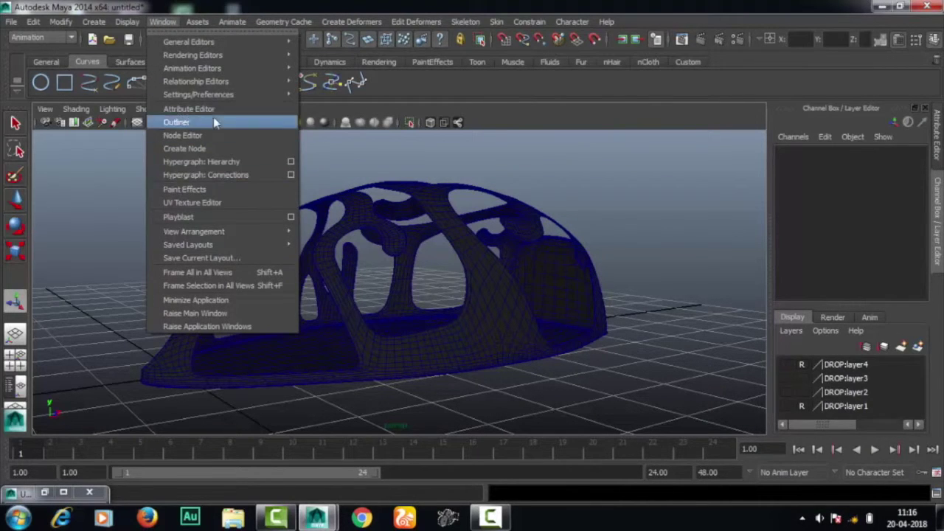
pyautogui.moveTo(197, 94)
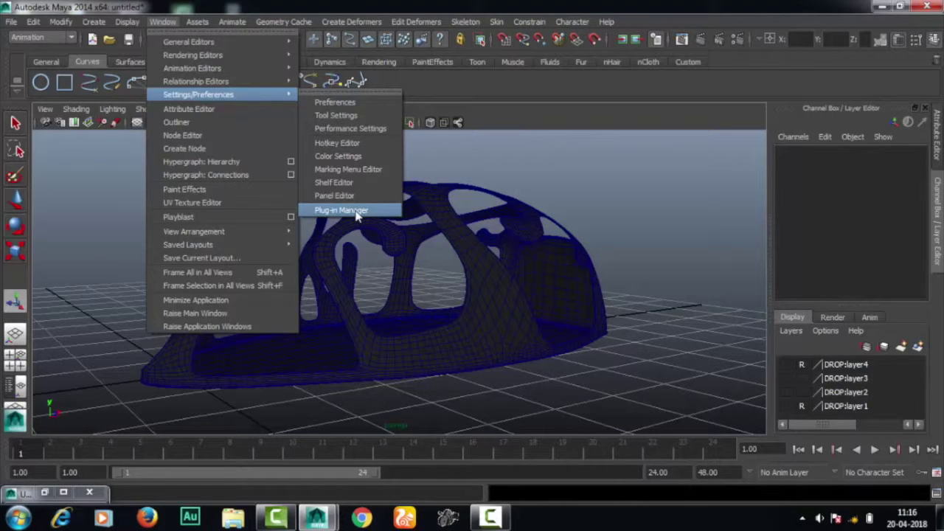
pyautogui.click(356, 212)
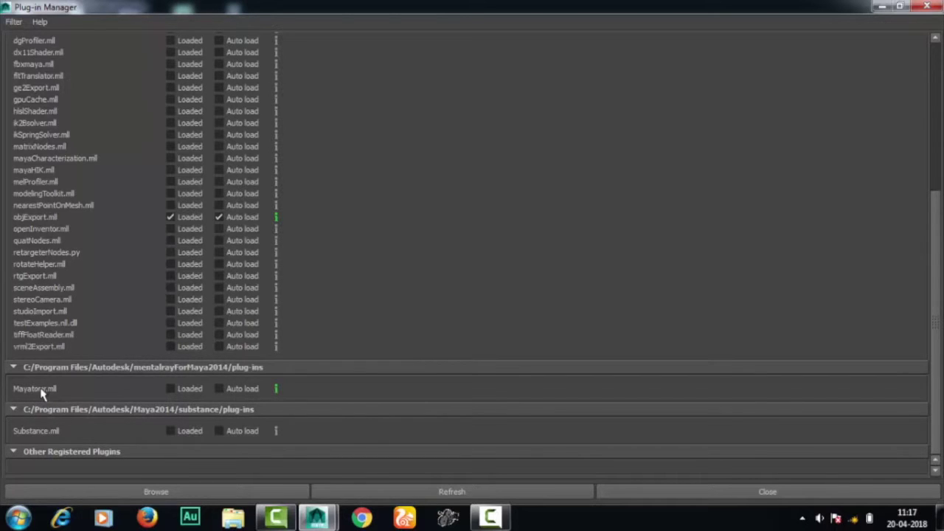
pyautogui.click(169, 389)
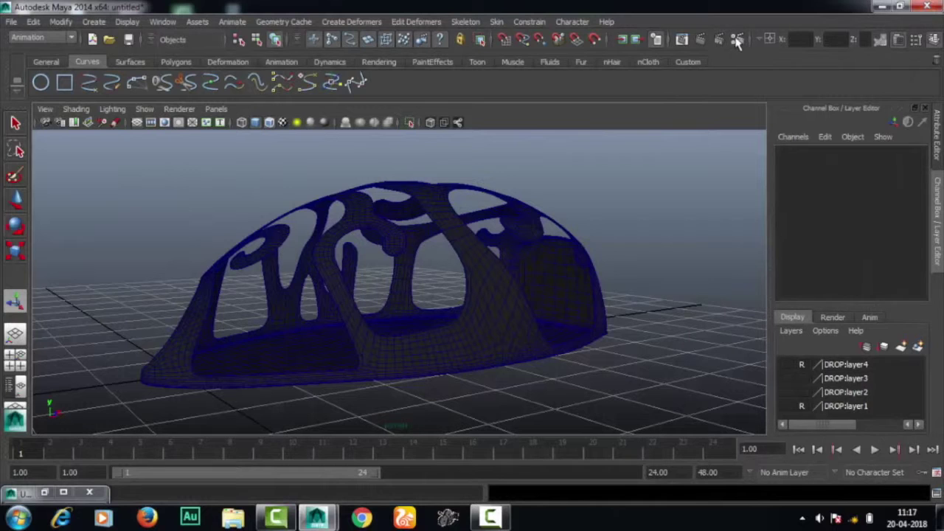
pyautogui.click(670, 40)
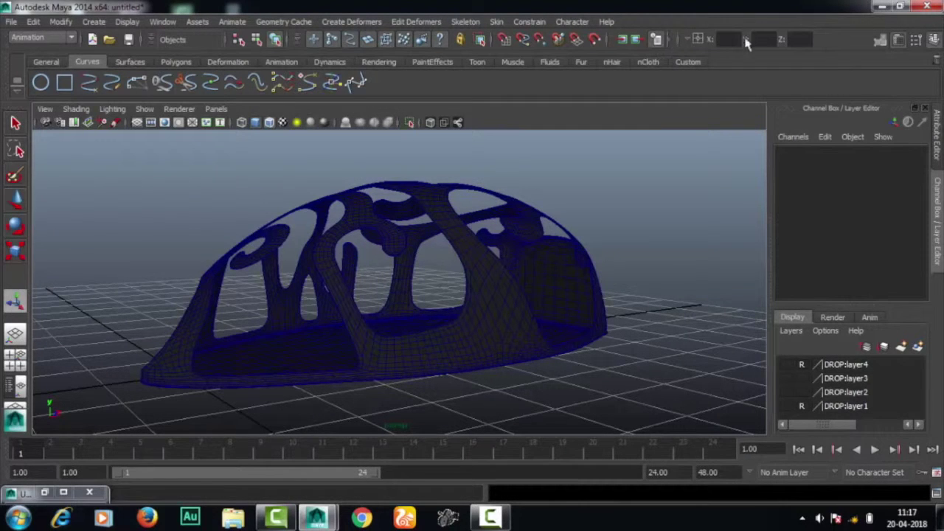
pyautogui.click(677, 42)
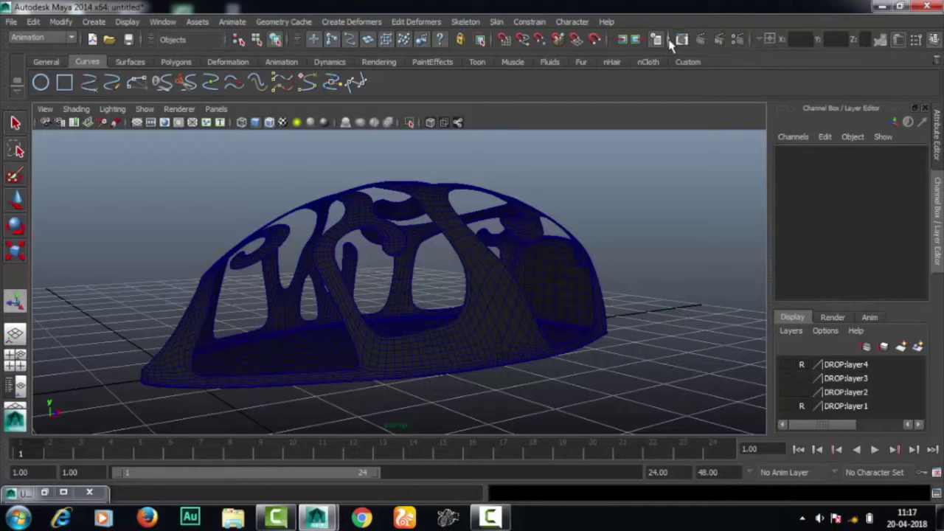
# - Set Render Using to mental ray in Render Settings
pyautogui.click(736, 41)
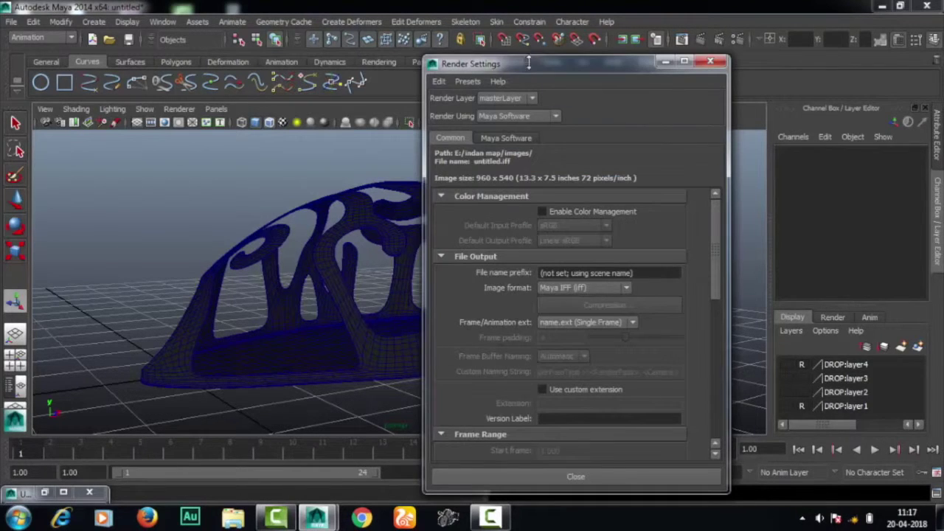
pyautogui.click(556, 118)
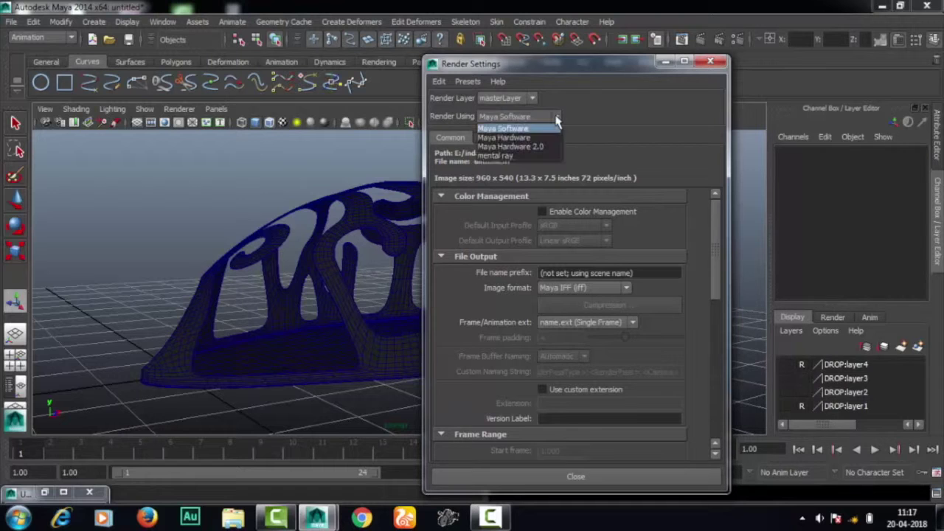
pyautogui.click(517, 154)
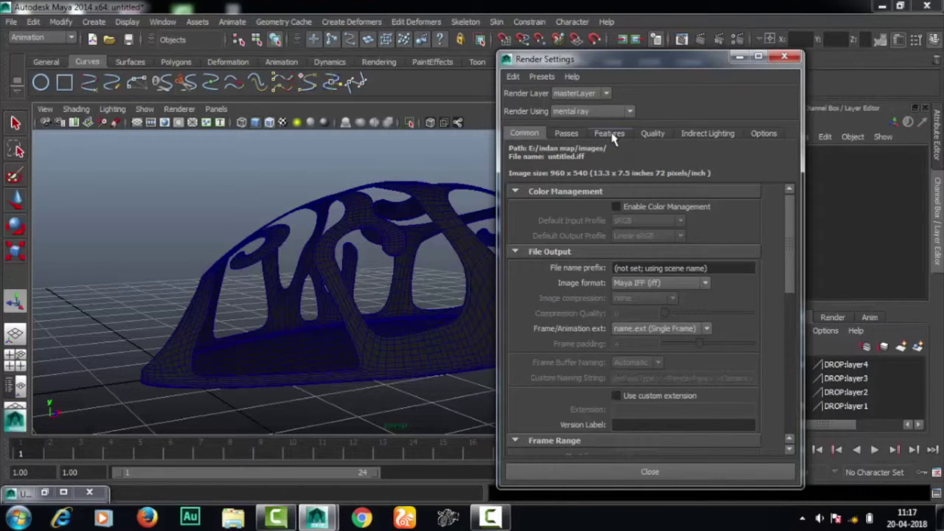
# - Check Enable Contour Rendering in the Features tab's Contours section and start a test render
pyautogui.click(610, 134)
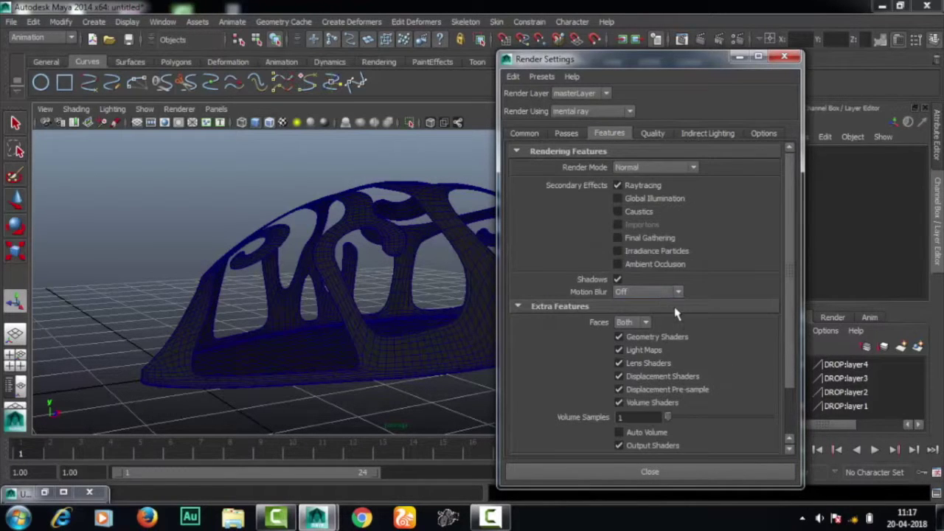
pyautogui.scroll(-1, 793, 180)
pyautogui.moveTo(793, 181); pyautogui.dragTo(788, 236)
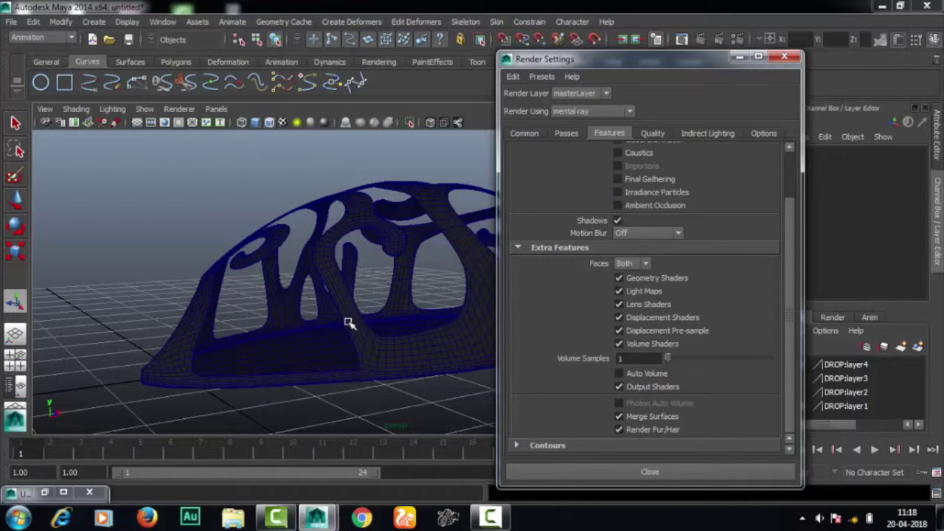
pyautogui.click(536, 445)
pyautogui.scroll(-3, 571, 396)
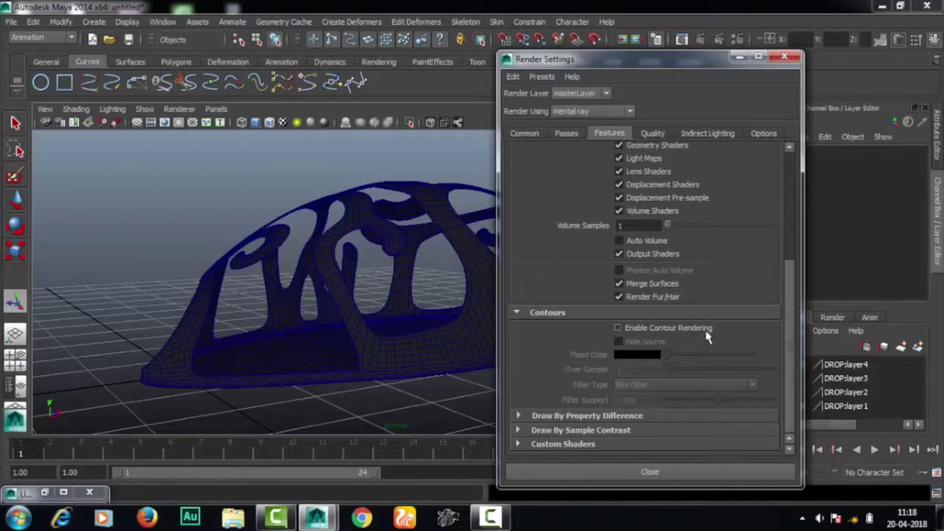
pyautogui.click(617, 327)
pyautogui.click(697, 39)
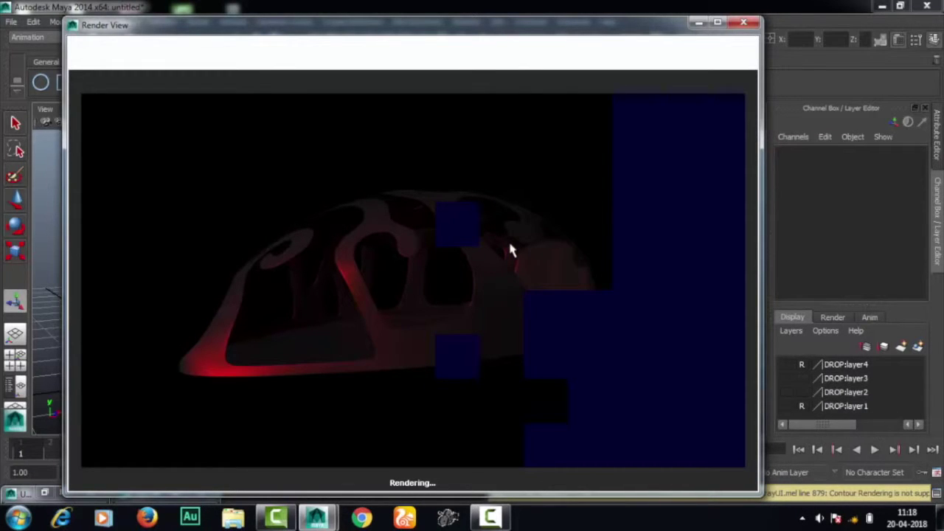
# - Check Around all poly faces under Draw By Property Difference
pyautogui.scroll(-1, 525, 415)
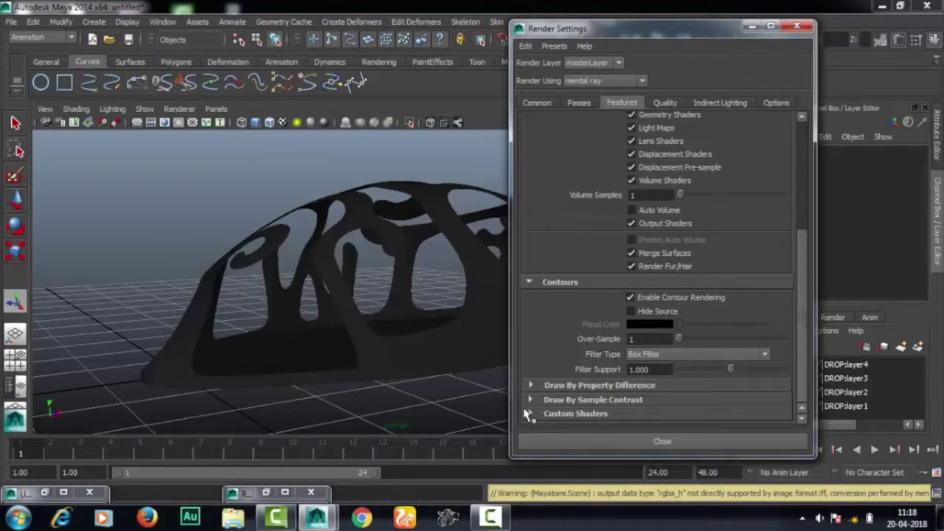
pyautogui.click(530, 385)
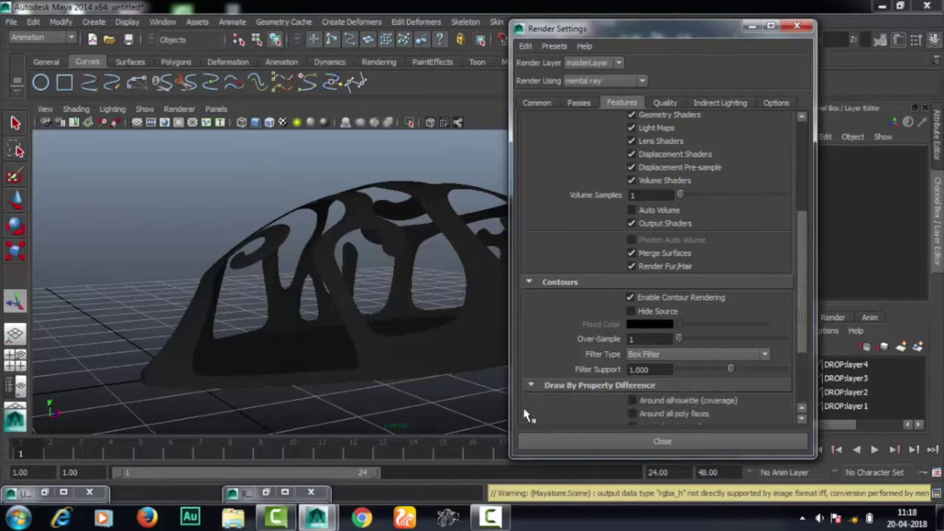
pyautogui.scroll(-3, 525, 415)
pyautogui.scroll(-1, 526, 415)
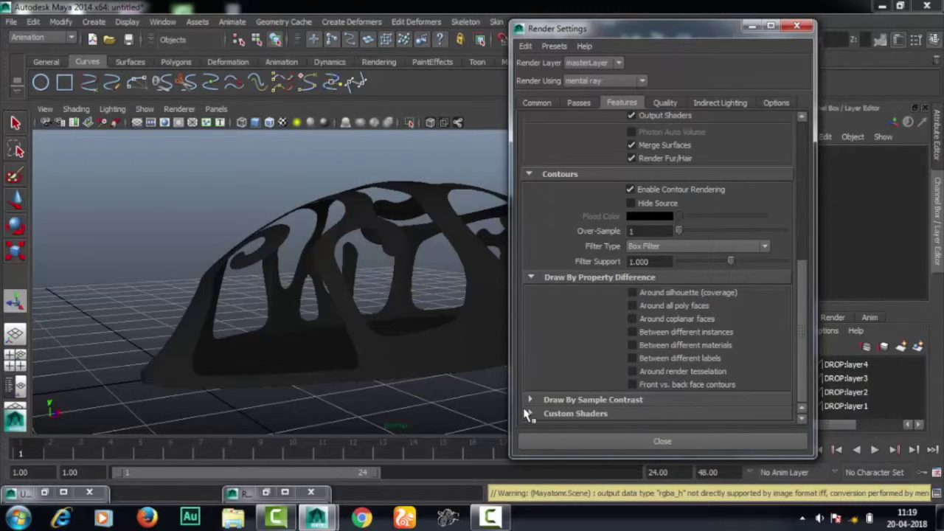
pyautogui.press('space')
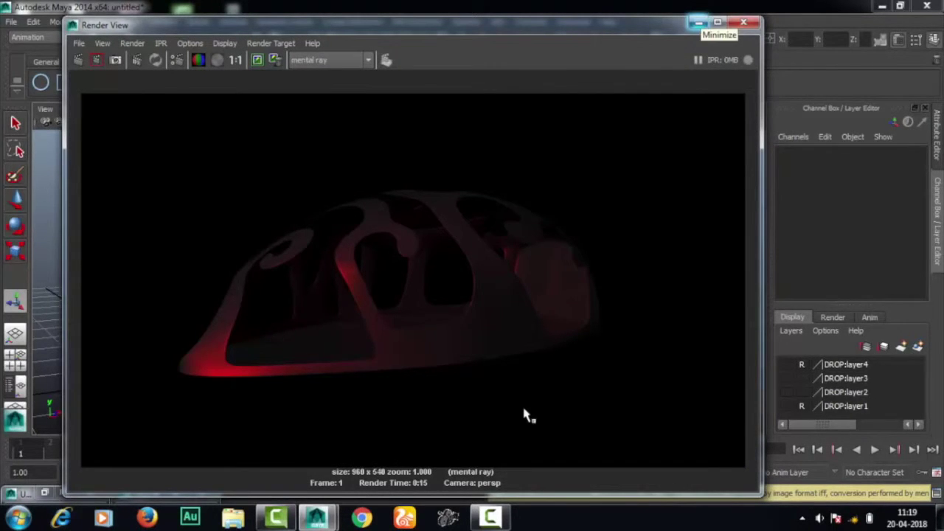
# - Minimize the Render View and scroll back to the top of Render Settings
pyautogui.click(698, 22)
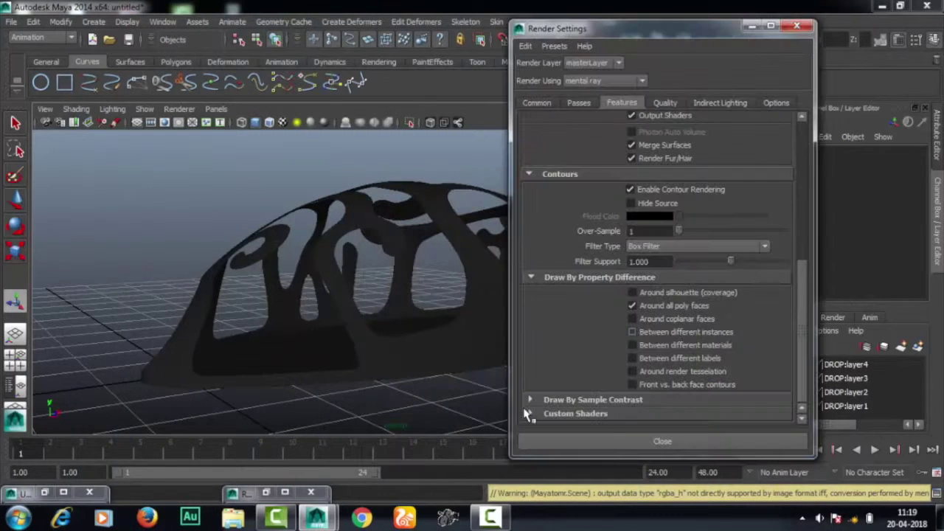
pyautogui.scroll(5, 526, 415)
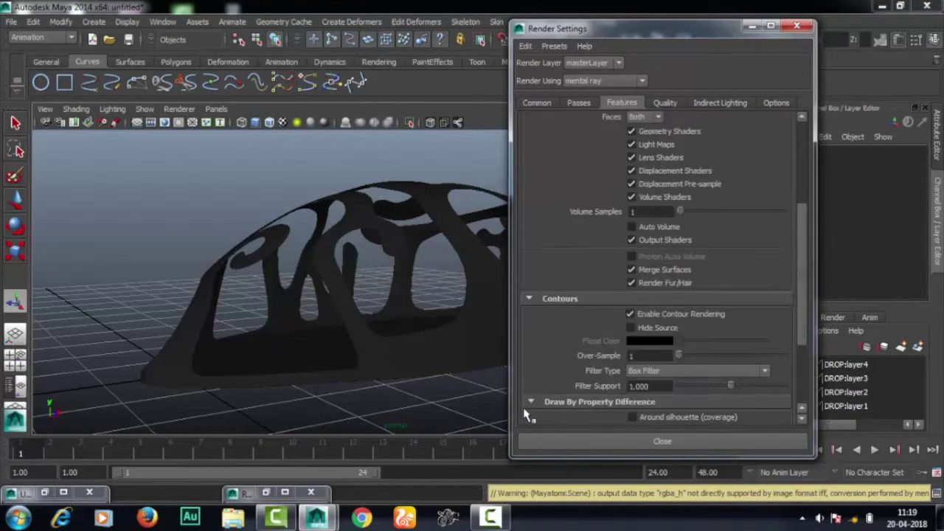
pyautogui.scroll(5, 526, 414)
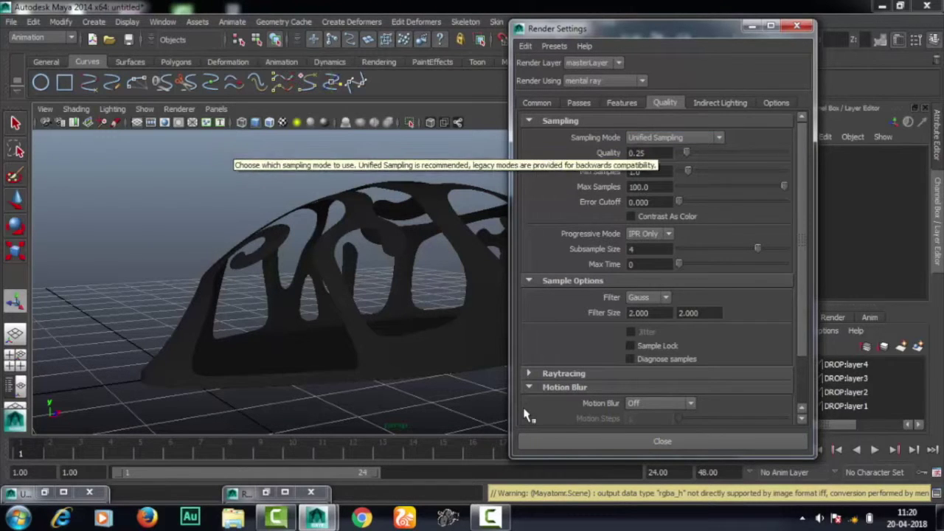
# - Switch Sampling Mode to Legacy Sampling Mode and minimize Render Settings
pyautogui.click(674, 137)
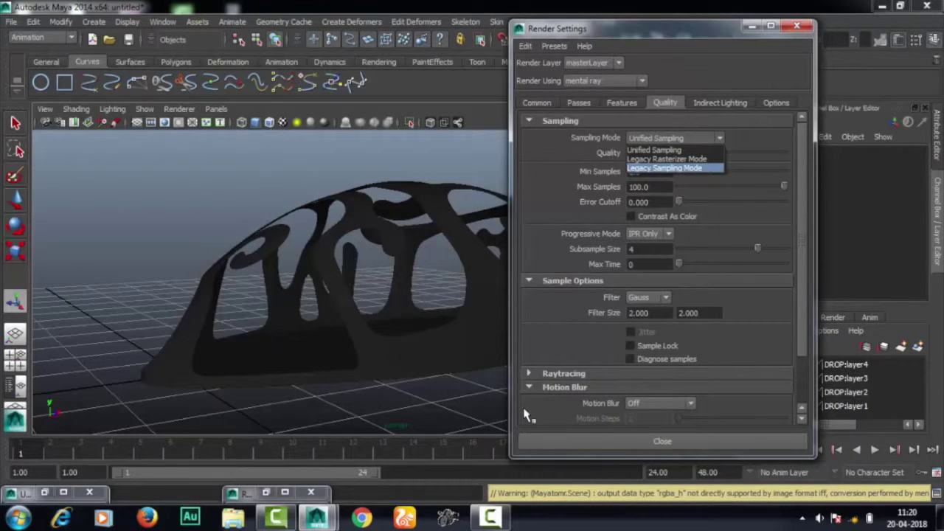
pyautogui.click(663, 167)
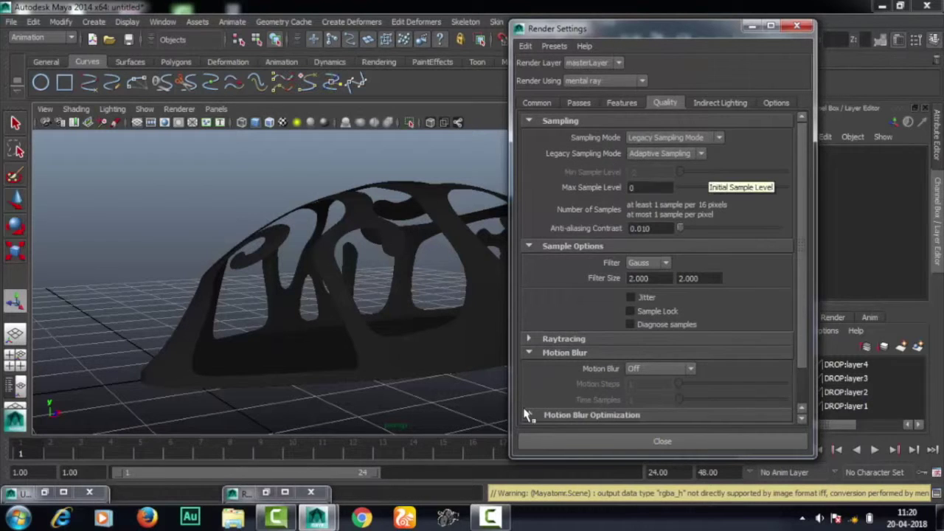
pyautogui.click(751, 27)
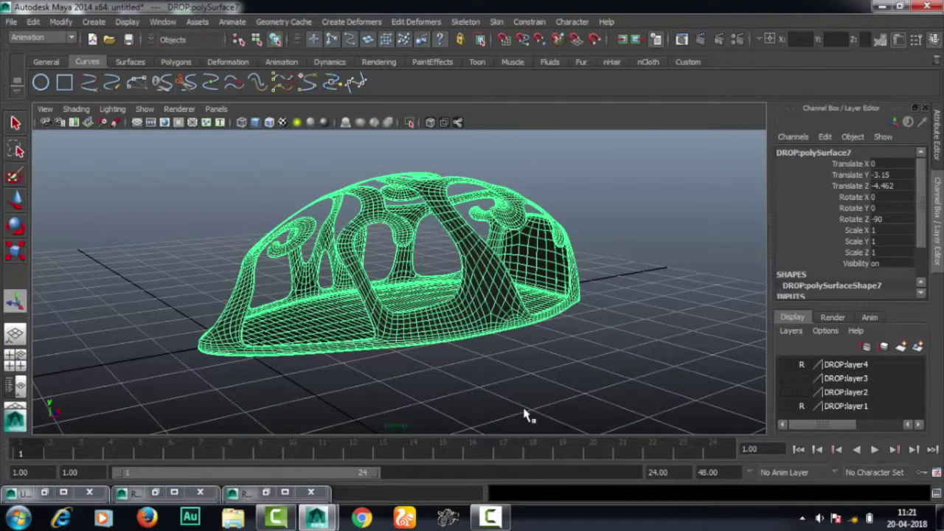
# - Enable Contour Rendering on blinn2SG and render the shell as blue contour lines
pyautogui.rightClick(525, 415)
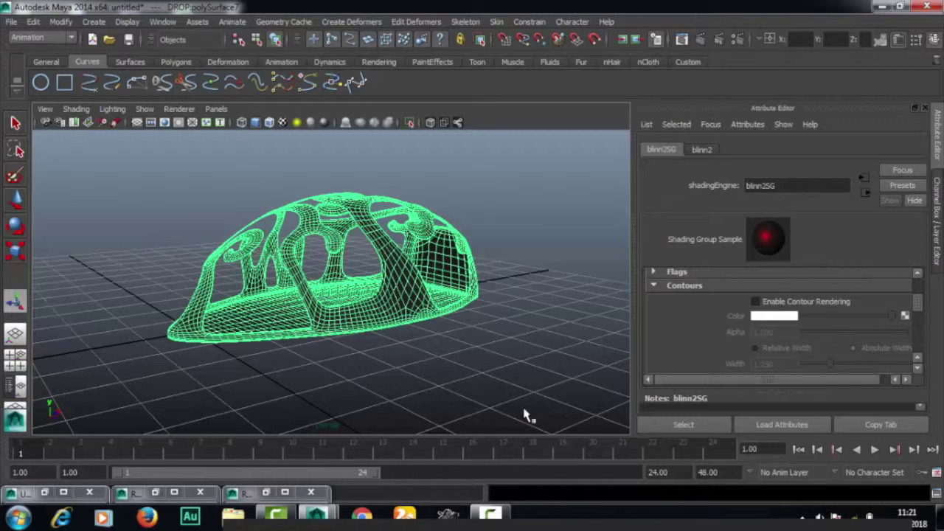
pyautogui.click(755, 301)
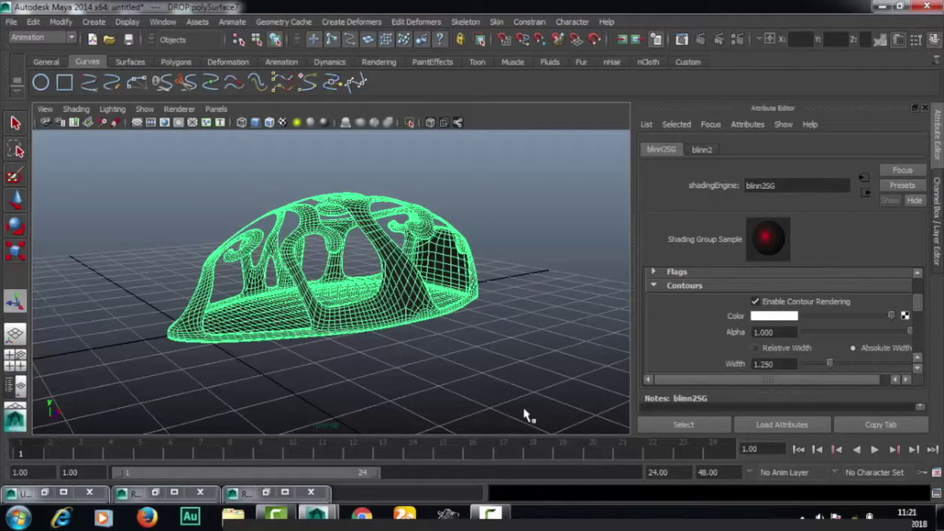
pyautogui.click(700, 39)
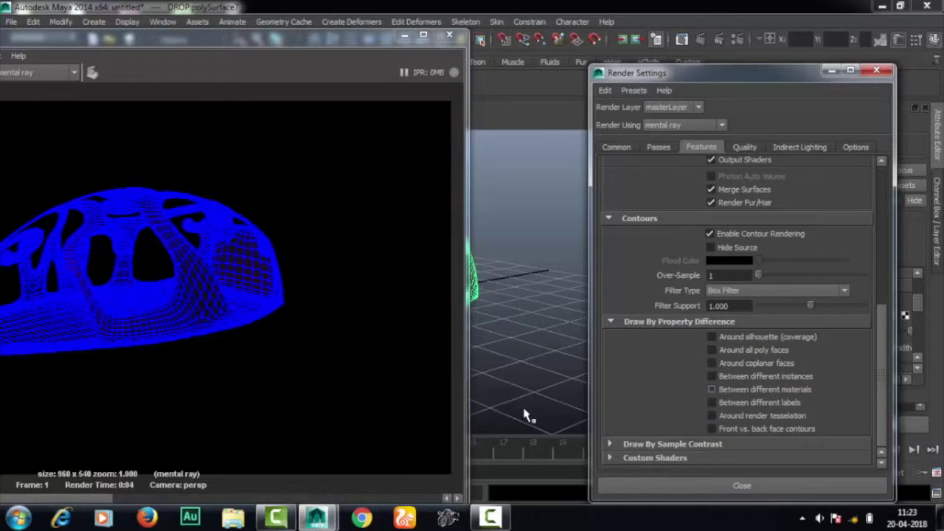
# - Check Around render tesselation, then inspect the re-render maximized in Render View
pyautogui.click(712, 415)
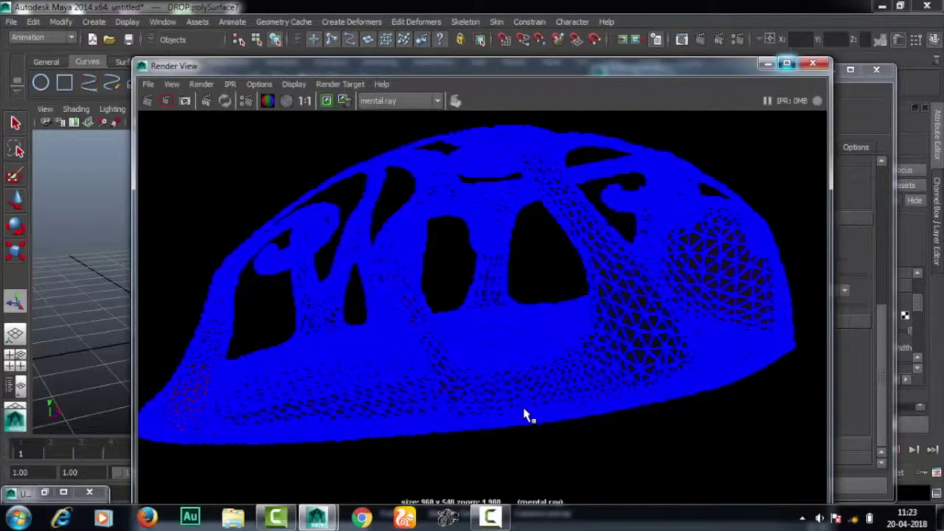
pyautogui.click(786, 63)
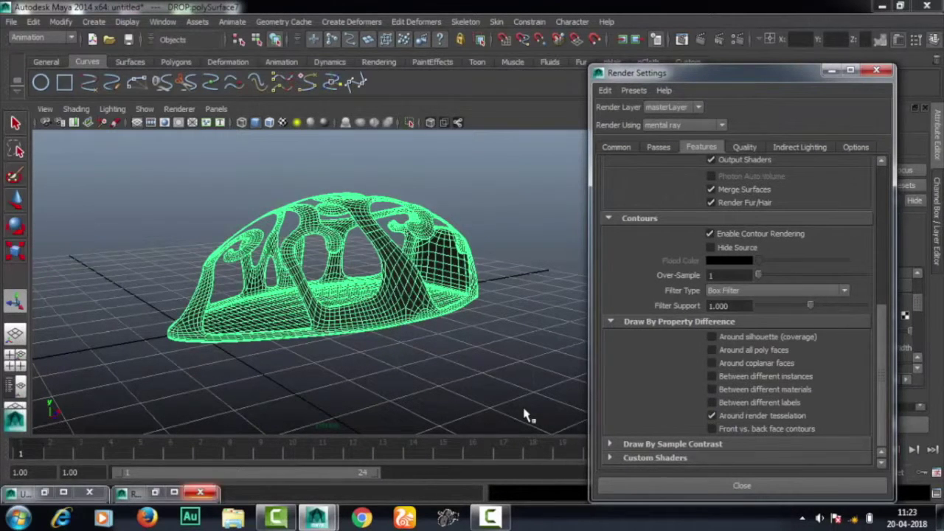
pyautogui.scroll(2, 526, 415)
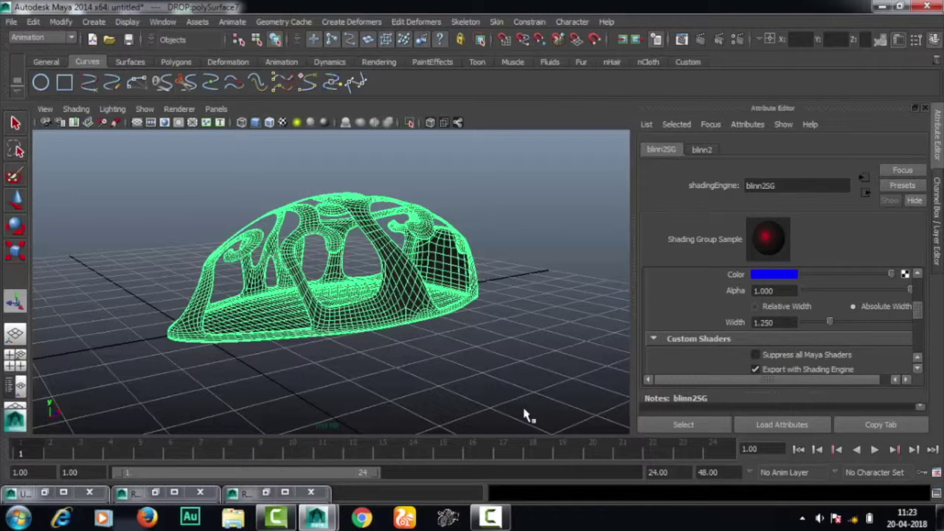
# - Set blinn2SG's contour Width to 0.7, re-render with Ctrl+R, and inspect it full-screen
pyautogui.press('Tab')
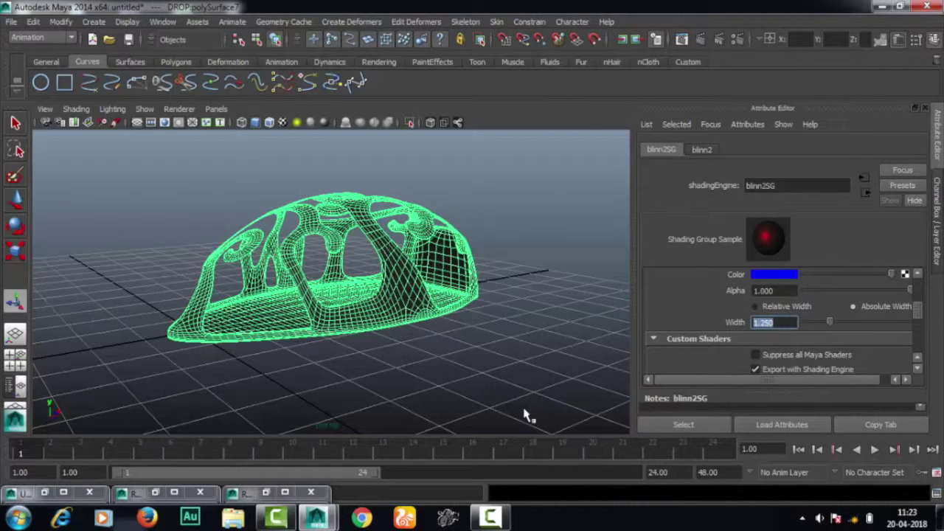
pyautogui.write('0.7')
pyautogui.press('Return')
pyautogui.hotkey('ctrl', 'r')
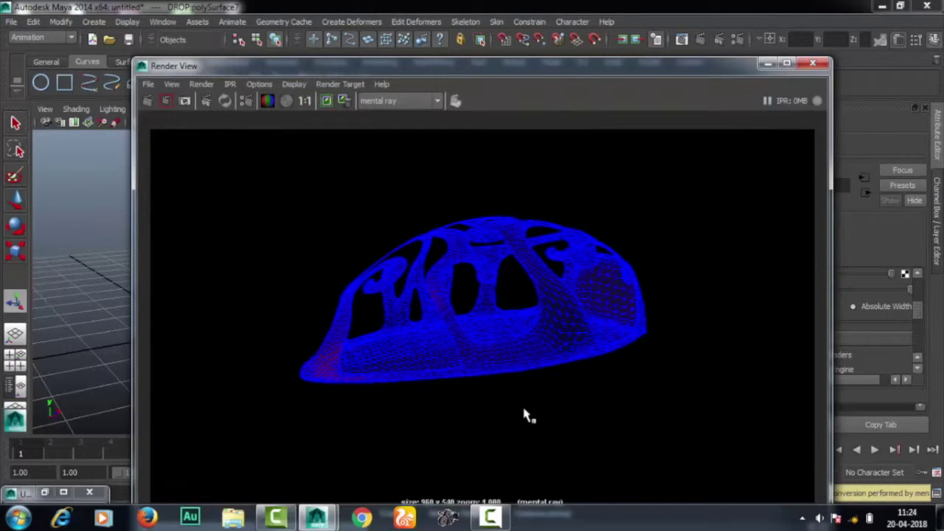
pyautogui.press('super+Up')
pyautogui.scroll(2, 528, 415)
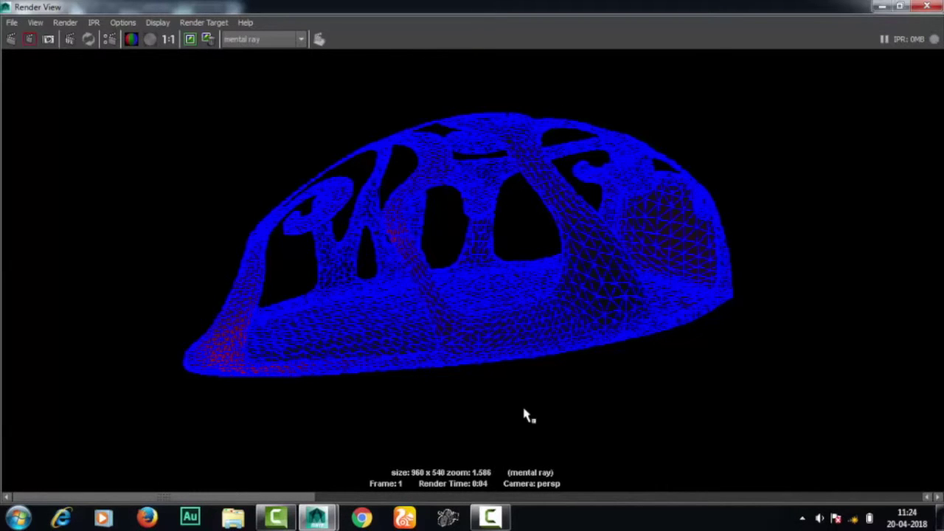
pyautogui.press('super+Down')
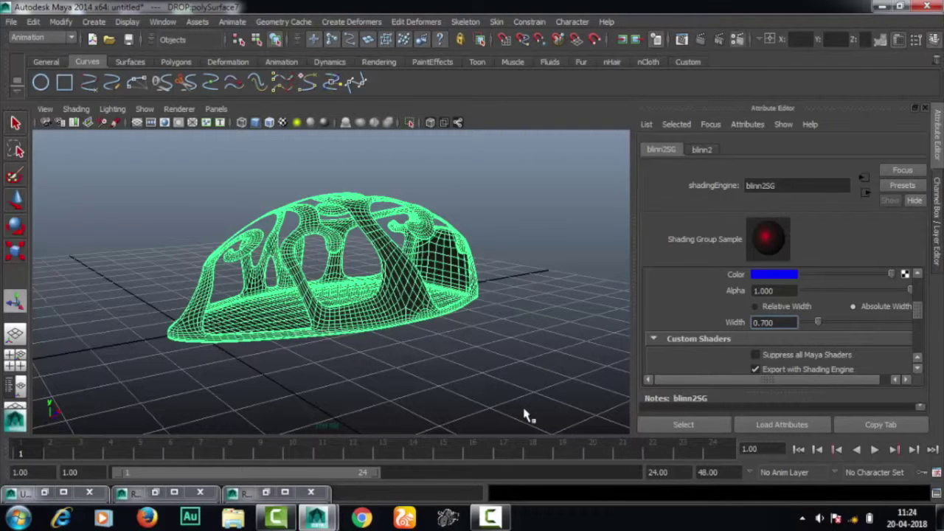
# - Return to Render Settings on mental ray's Features contour options, Over-Sample at 1
pyautogui.hotkey('alt', 'Tab')
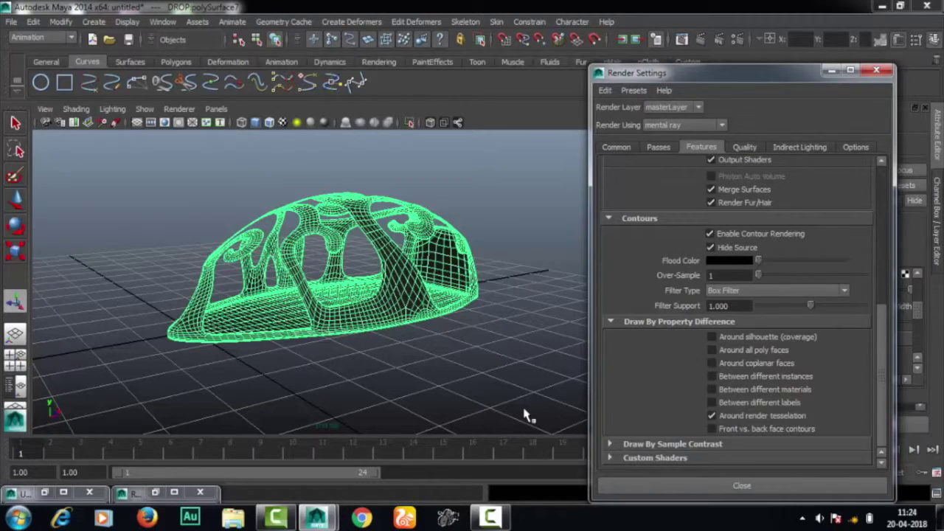
pyautogui.scroll(2, 525, 415)
pyautogui.scroll(2, 525, 415)
pyautogui.scroll(2, 525, 415)
pyautogui.scroll(2, 525, 415)
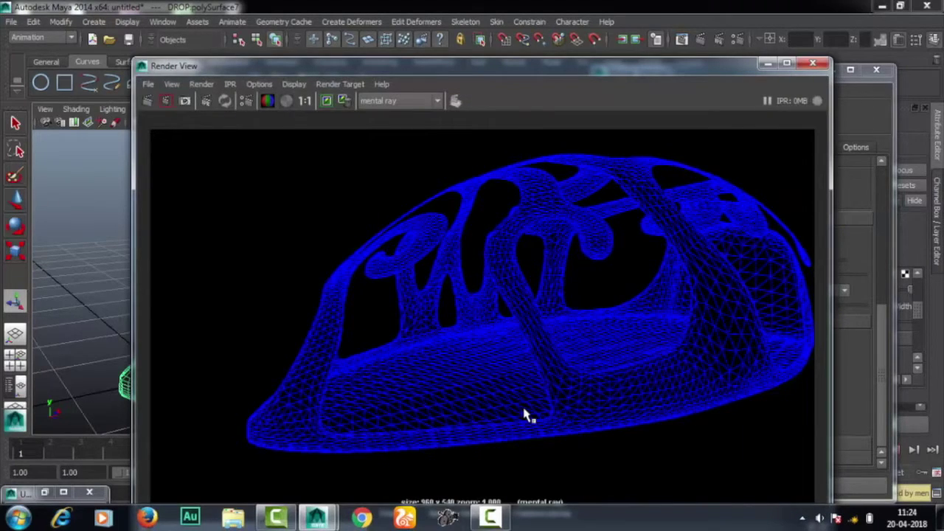
pyautogui.scroll(2, 525, 415)
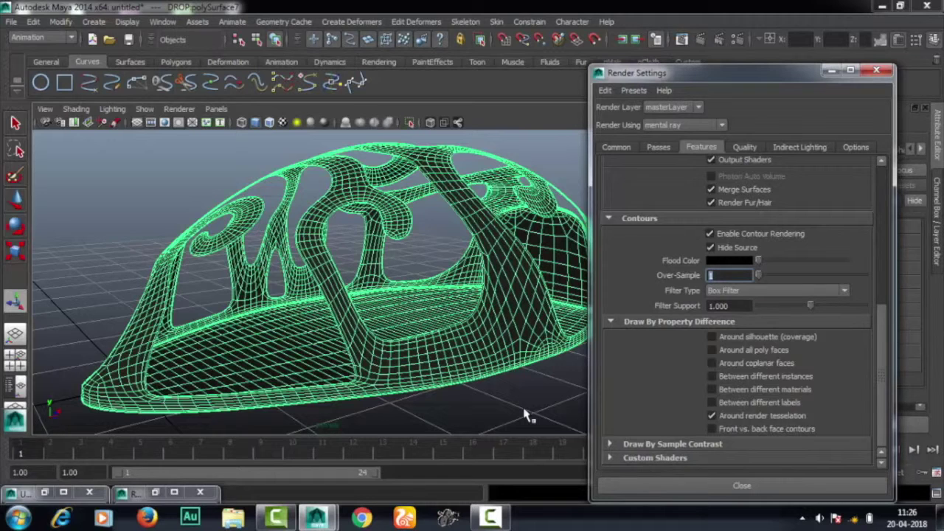
# - Set contour Over-Sample to 4 and minimize the Render Settings window
pyautogui.write('4')
pyautogui.press('Return')
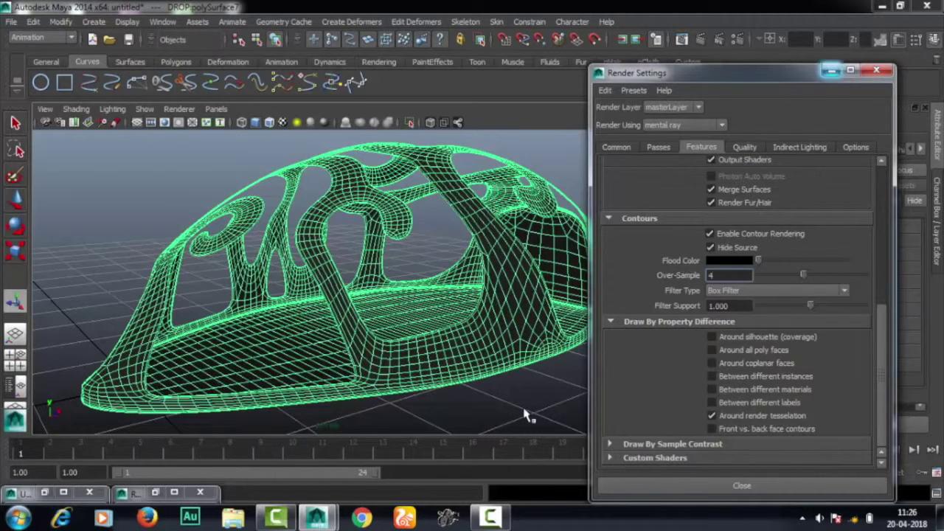
pyautogui.click(831, 70)
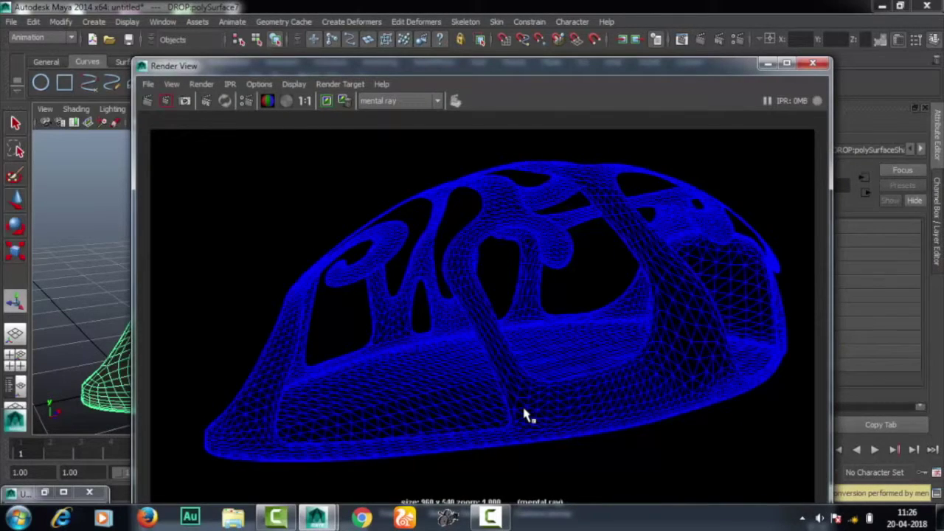
# - View the new contour render full-screen, zooming in on the finer tessellation lines
pyautogui.scroll(3, 525, 415)
pyautogui.scroll(-1, 525, 416)
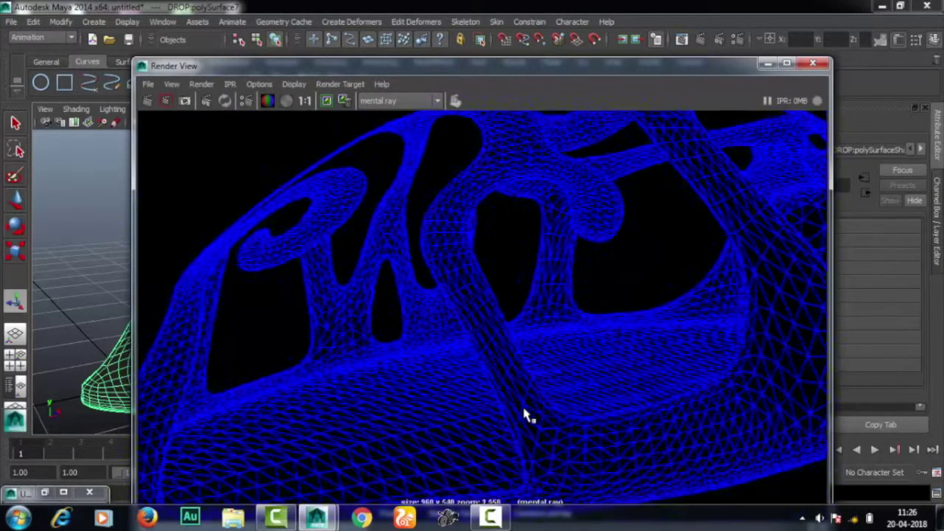
pyautogui.scroll(-3, 525, 415)
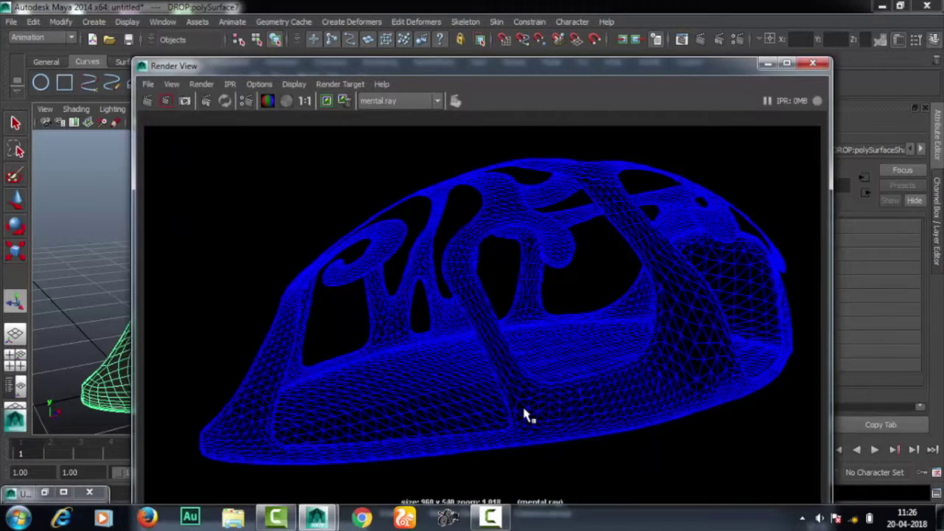
pyautogui.press('super+Up')
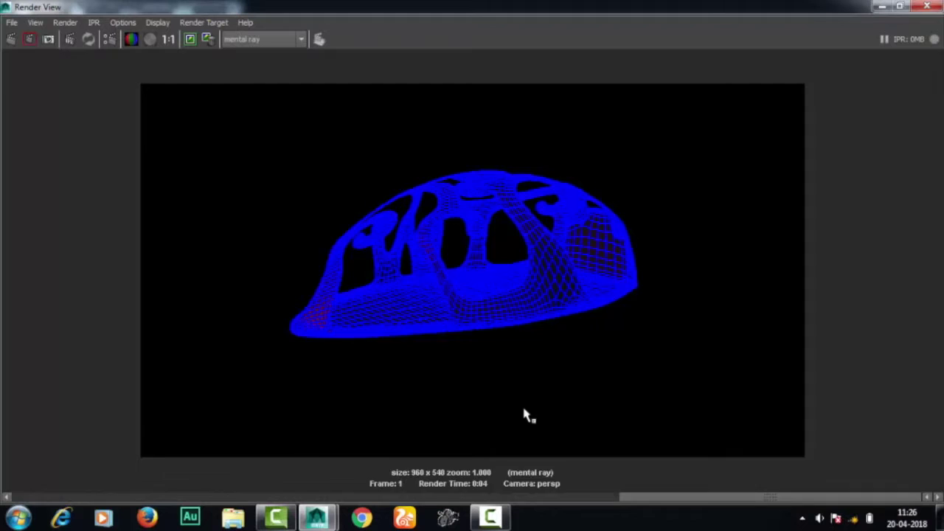
pyautogui.scroll(3, 525, 416)
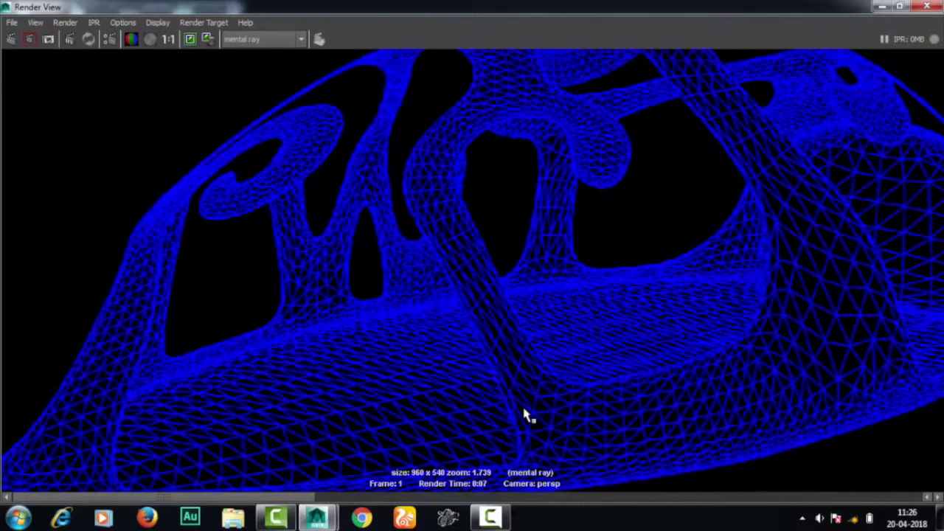
pyautogui.scroll(-2, 525, 415)
pyautogui.scroll(-1, 525, 415)
pyautogui.scroll(2, 525, 415)
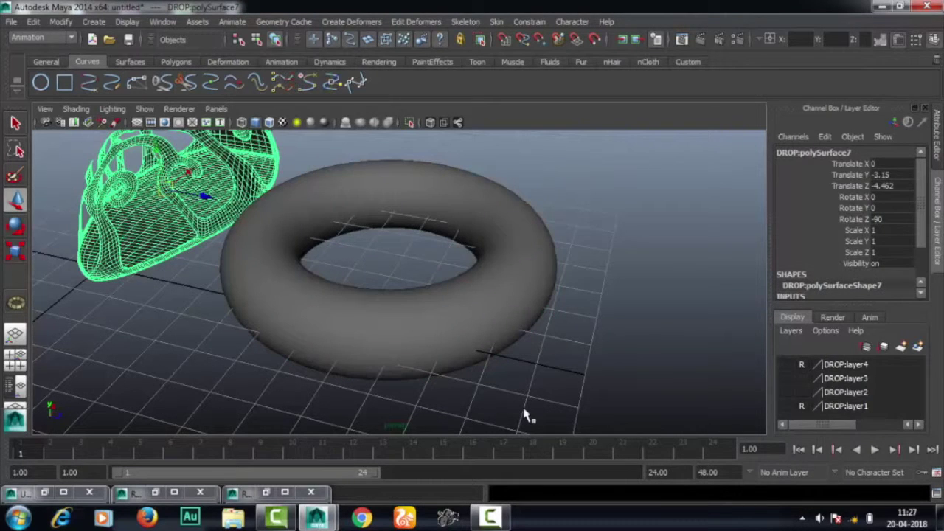
# - Assign blinn1 to the torus, view the full-screen contour render, then pick Assign New Material
pyautogui.rightClick(521, 201)
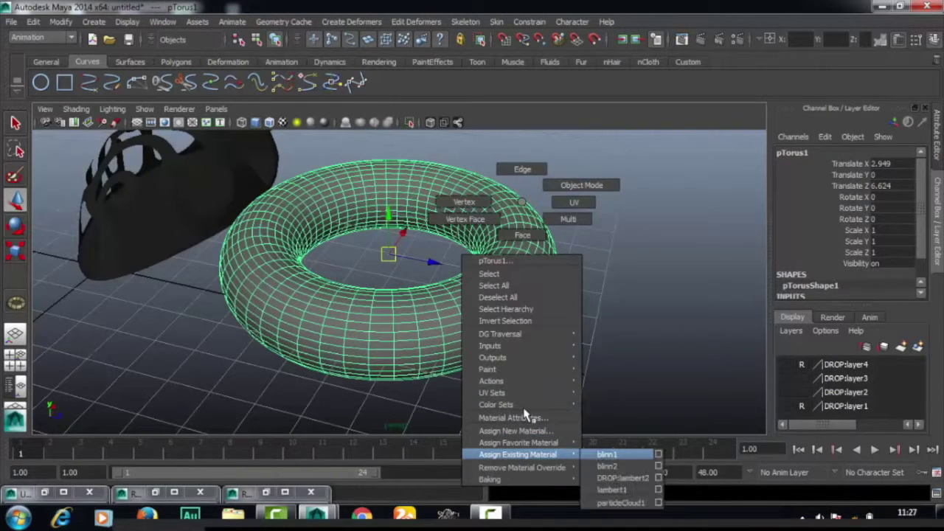
pyautogui.click(606, 454)
pyautogui.click(523, 415)
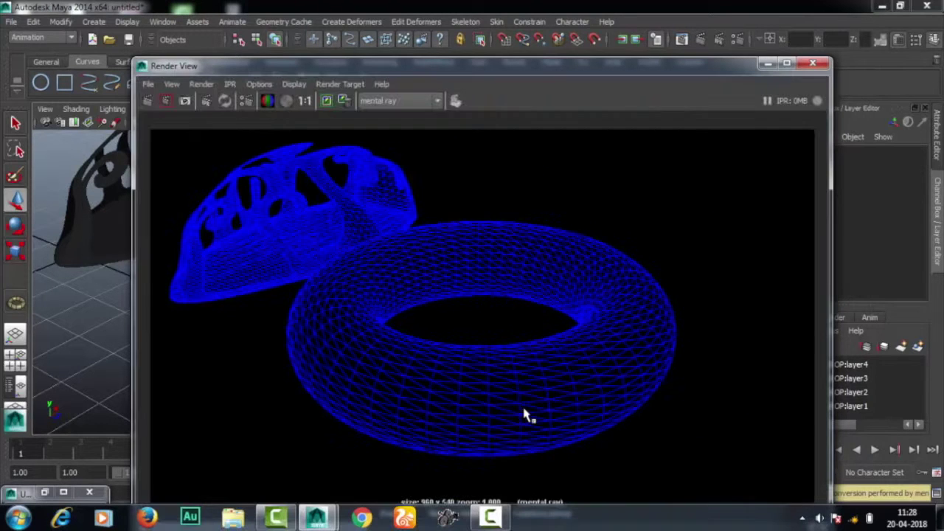
pyautogui.press('super+Up')
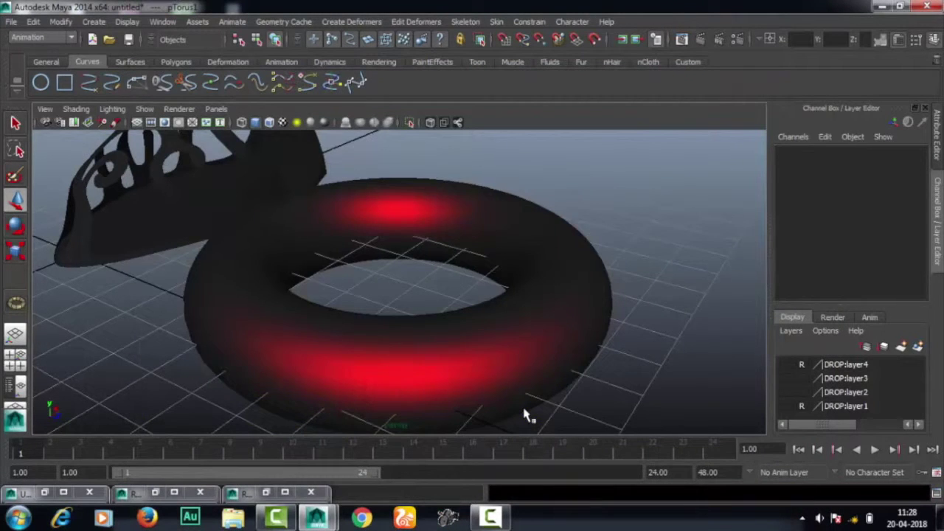
pyautogui.moveTo(525, 415); pyautogui.dragTo(486, 471, button='right')
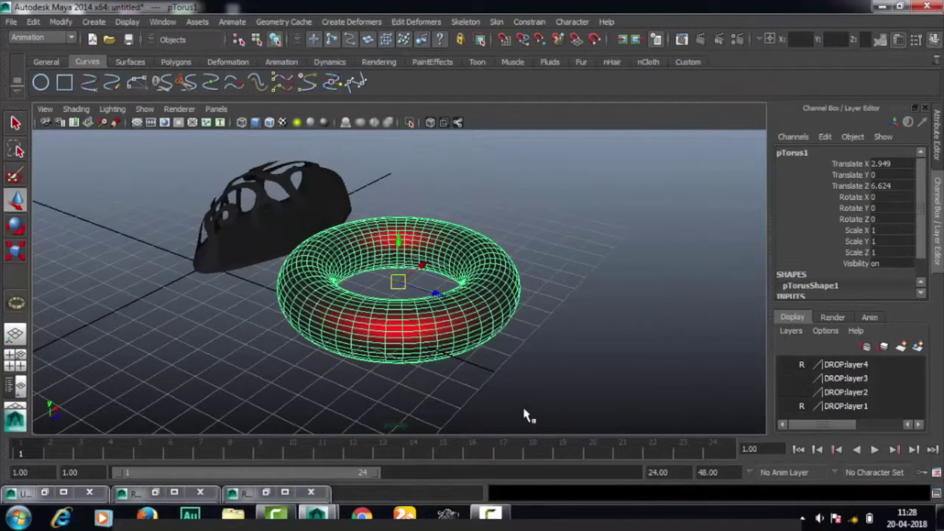
# - Give the torus a new Lambert material, render the view, and reselect the torus
pyautogui.click(427, 289)
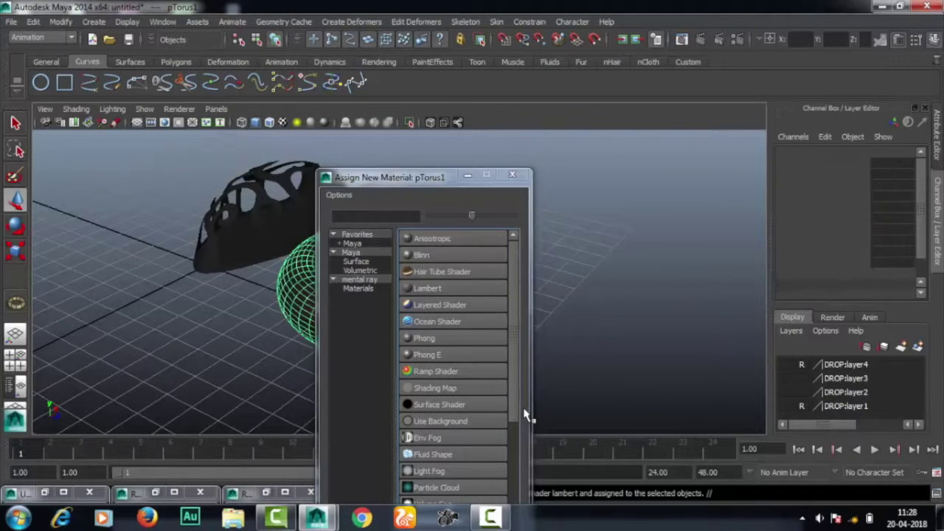
pyautogui.press('f')
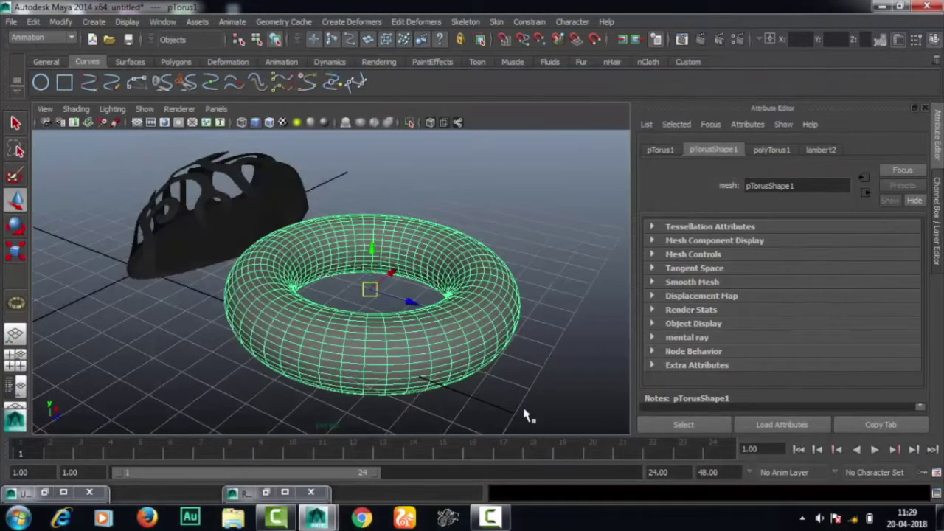
pyautogui.click(526, 415)
pyautogui.hotkey('ctrl', 'z')
# - Set the contour Width in the torus's lambert2SG shading group to 0.7
pyautogui.rightClick(526, 415)
pyautogui.click(526, 457)
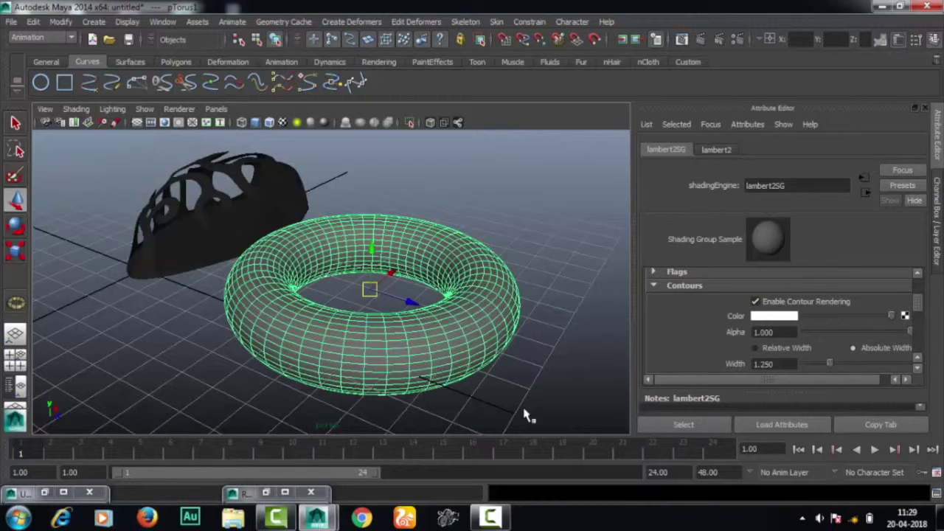
pyautogui.write('0.7')
pyautogui.press('Return')
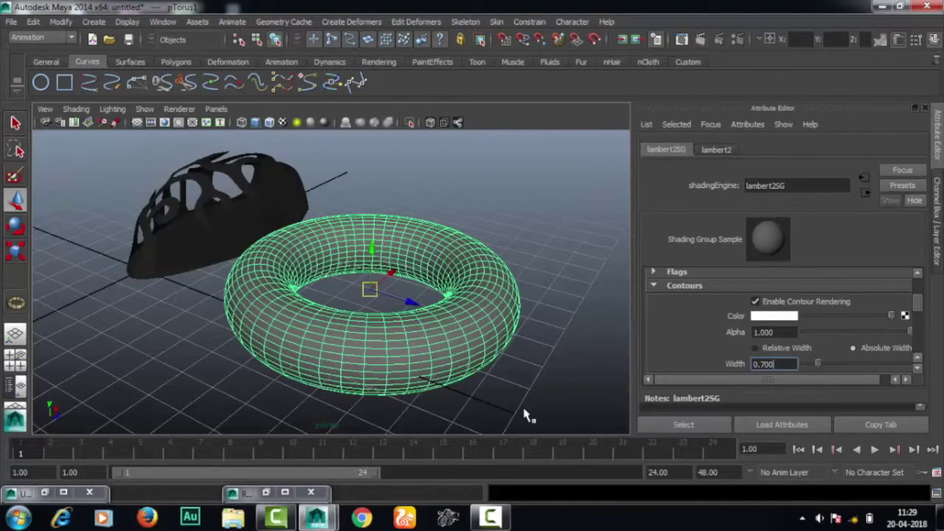